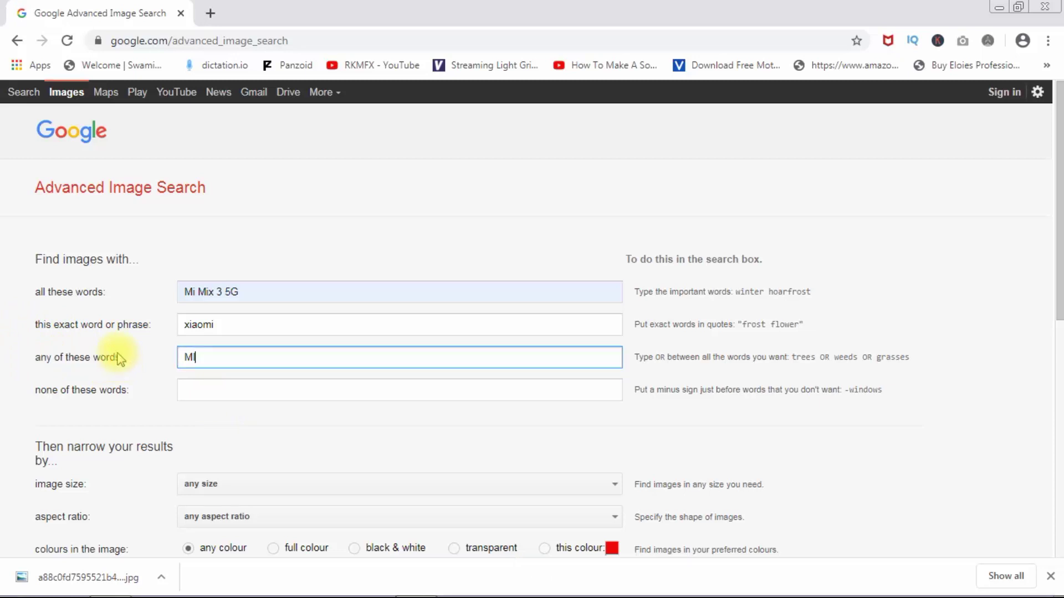
# Move the word "xiaomi" from the exact word or phrase field to the any of these words field, replacing its text
pyautogui.moveTo(34, 331); pyautogui.dragTo(143, 337)
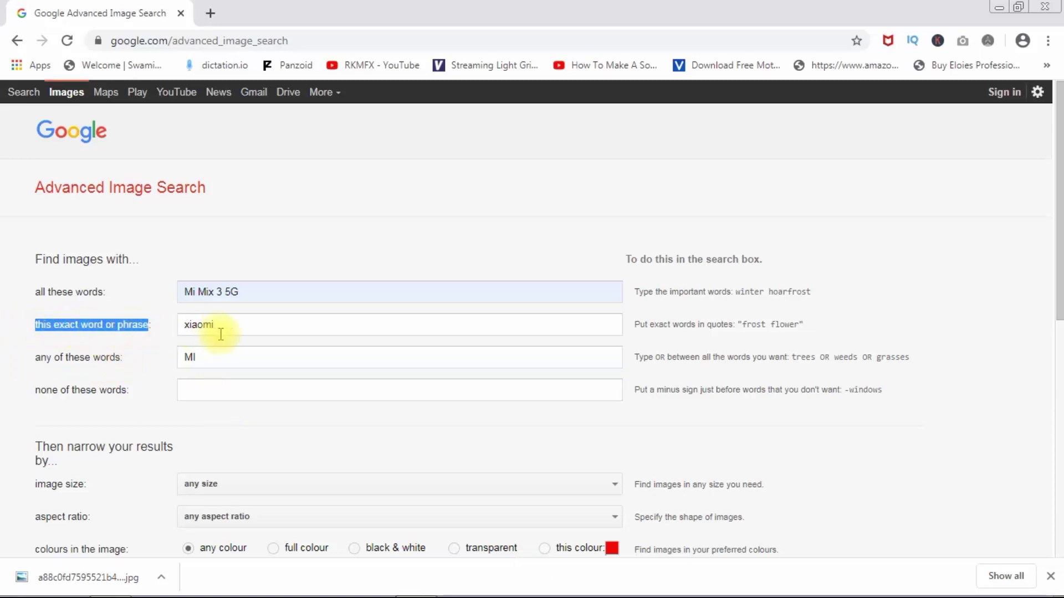
pyautogui.doubleClick(224, 328)
pyautogui.click(137, 340)
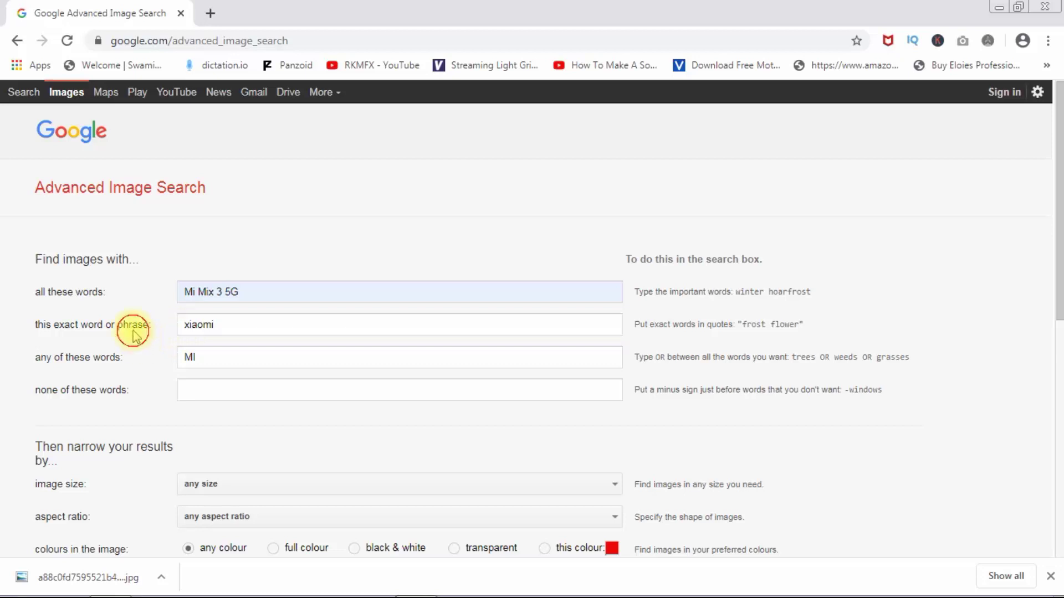
pyautogui.moveTo(253, 324); pyautogui.dragTo(166, 337)
pyautogui.hotkey('ctrl', 'c')
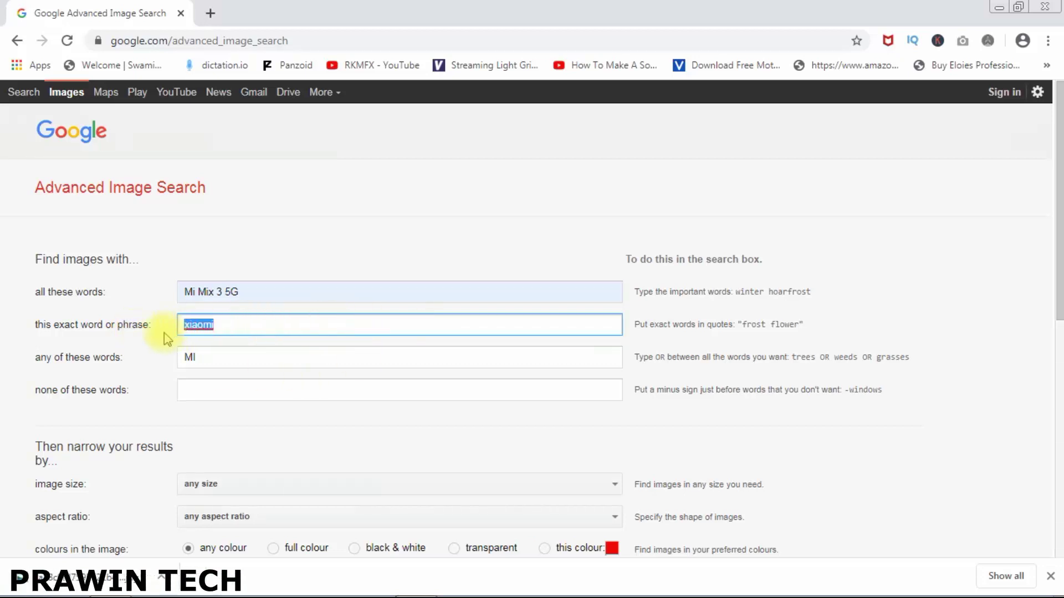
pyautogui.press('BackSpace')
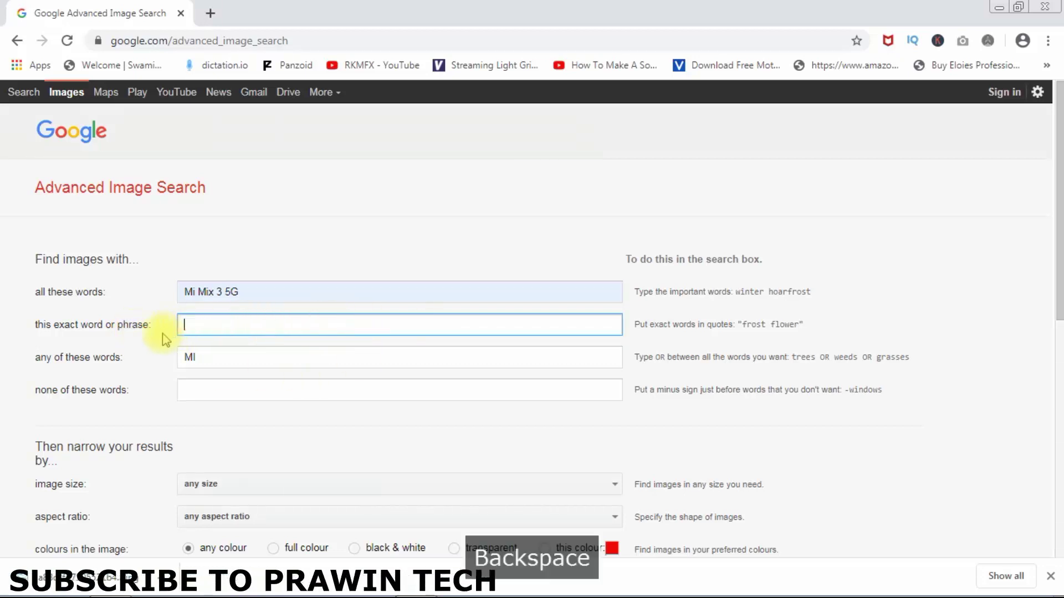
pyautogui.click(198, 355)
pyautogui.write('Mi')
pyautogui.hotkey('ctrl', 'a')
pyautogui.hotkey('ctrl', 'v')
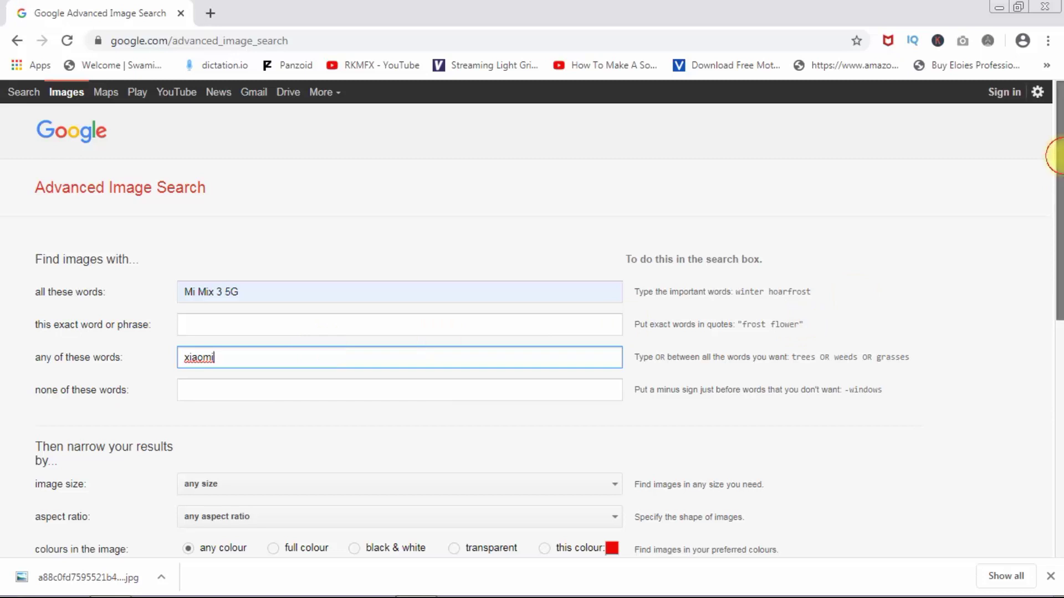
# Examine the search box syntax hints and examples given beside the word fields
pyautogui.moveTo(1055, 155)
pyautogui.mouseDown()
pyautogui.moveTo(1055, 179)
pyautogui.moveTo(1056, 155)
pyautogui.mouseUp()
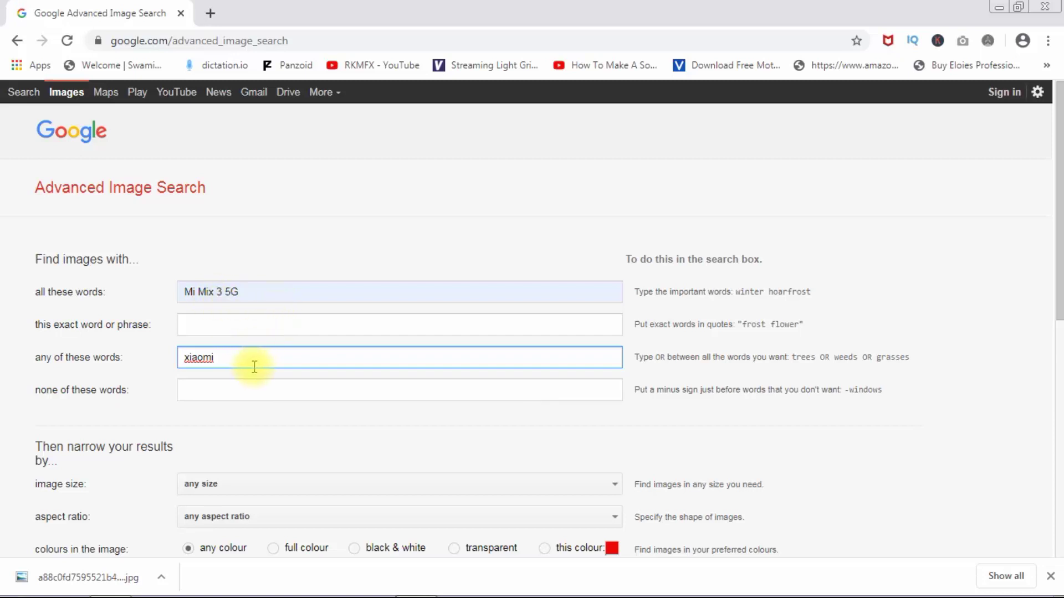
pyautogui.moveTo(1059, 185); pyautogui.dragTo(1058, 210)
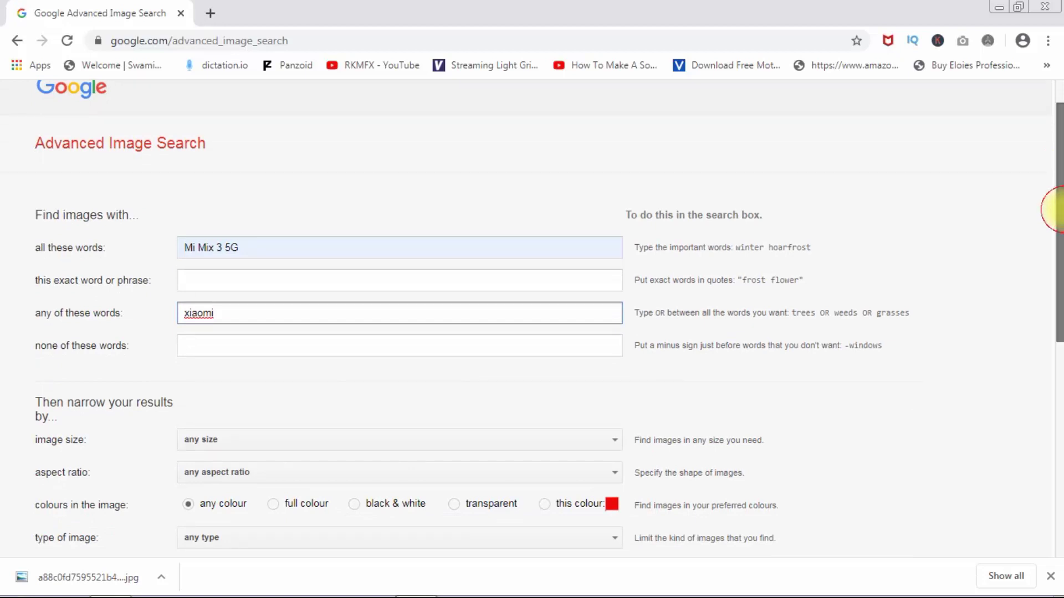
pyautogui.moveTo(654, 217); pyautogui.dragTo(772, 214)
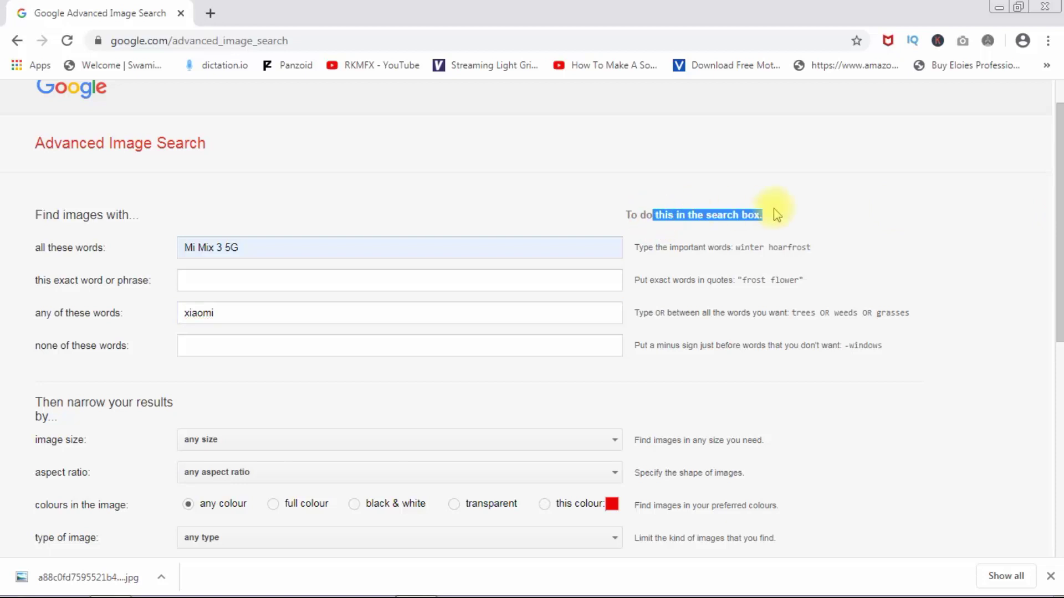
pyautogui.moveTo(735, 247); pyautogui.dragTo(836, 252)
pyautogui.moveTo(742, 279); pyautogui.dragTo(841, 292)
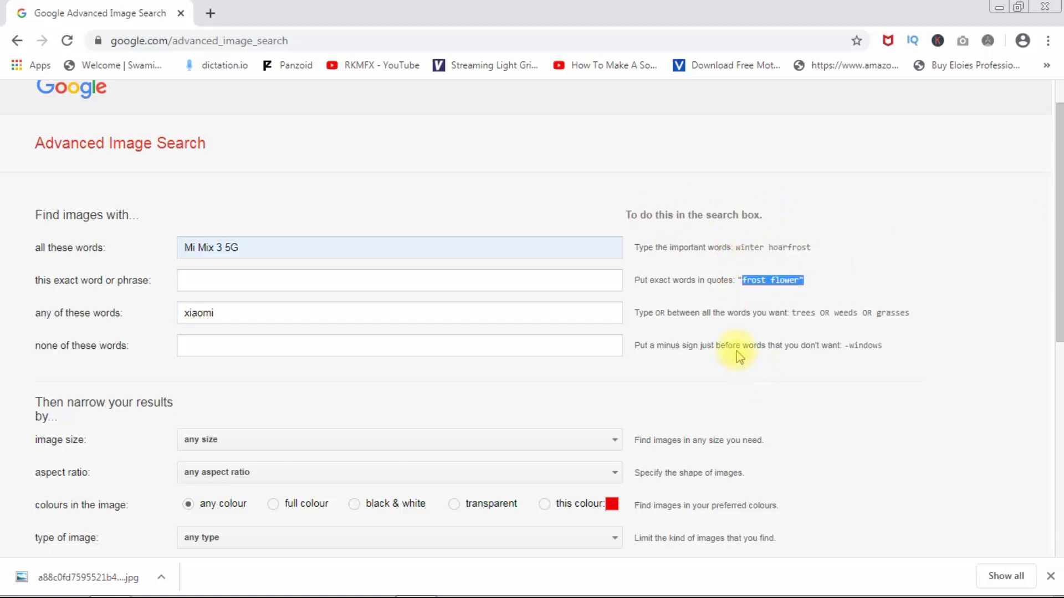
pyautogui.doubleClick(737, 313)
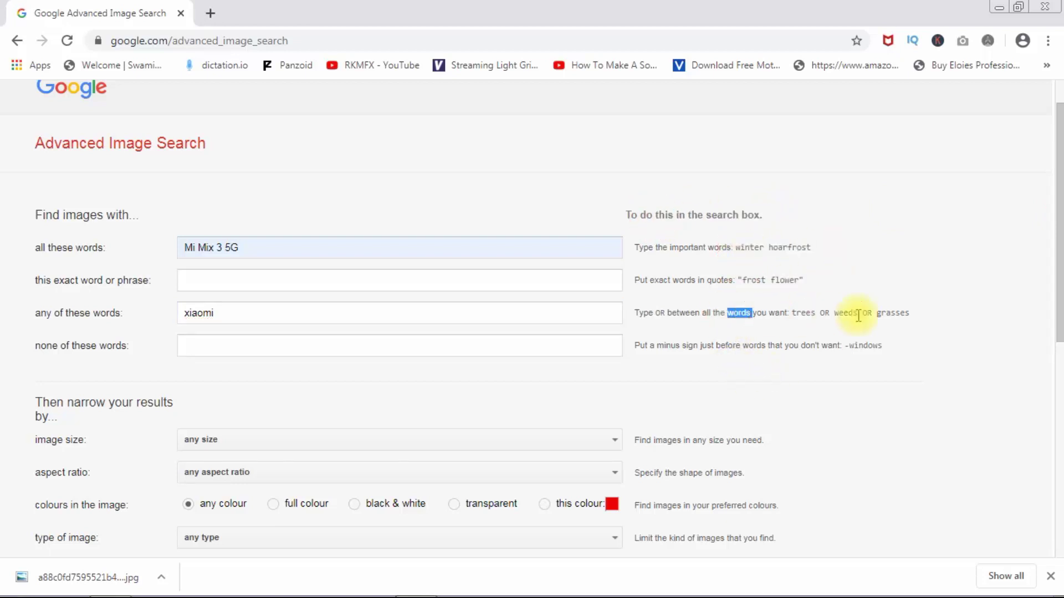
pyautogui.click(924, 237)
# Try a person's name as an excluded term in the none of these words field and clear it again
pyautogui.moveTo(1052, 209); pyautogui.dragTo(1049, 239)
pyautogui.click(218, 297)
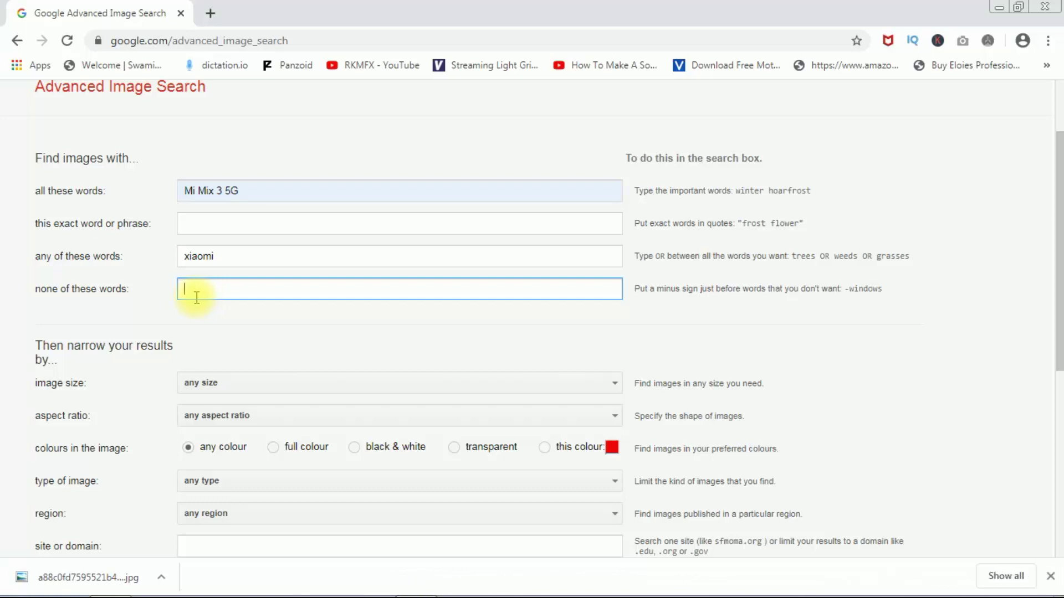
pyautogui.write('PRA')
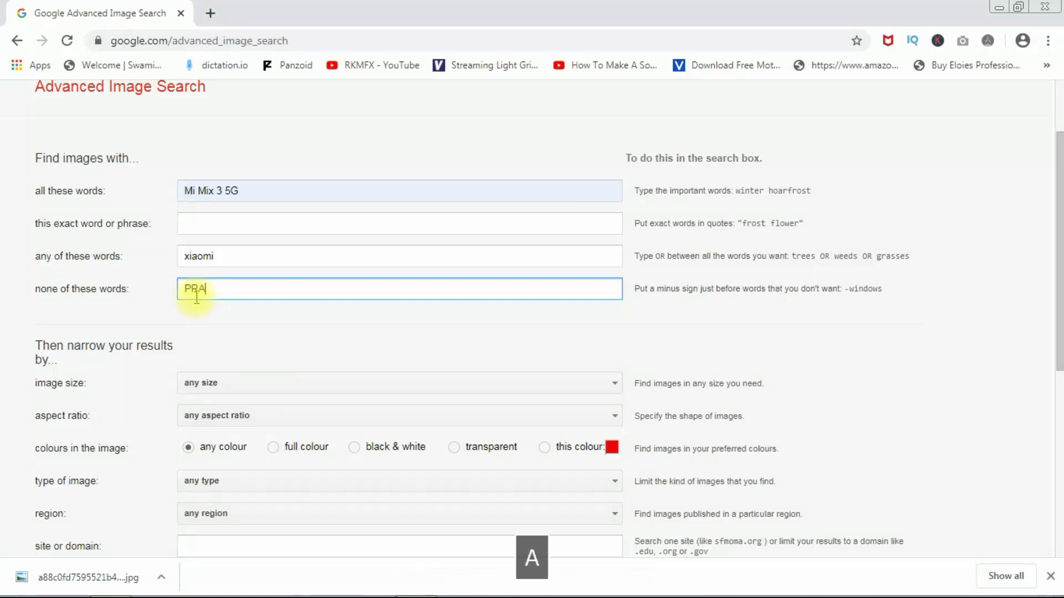
pyautogui.write('VEEN')
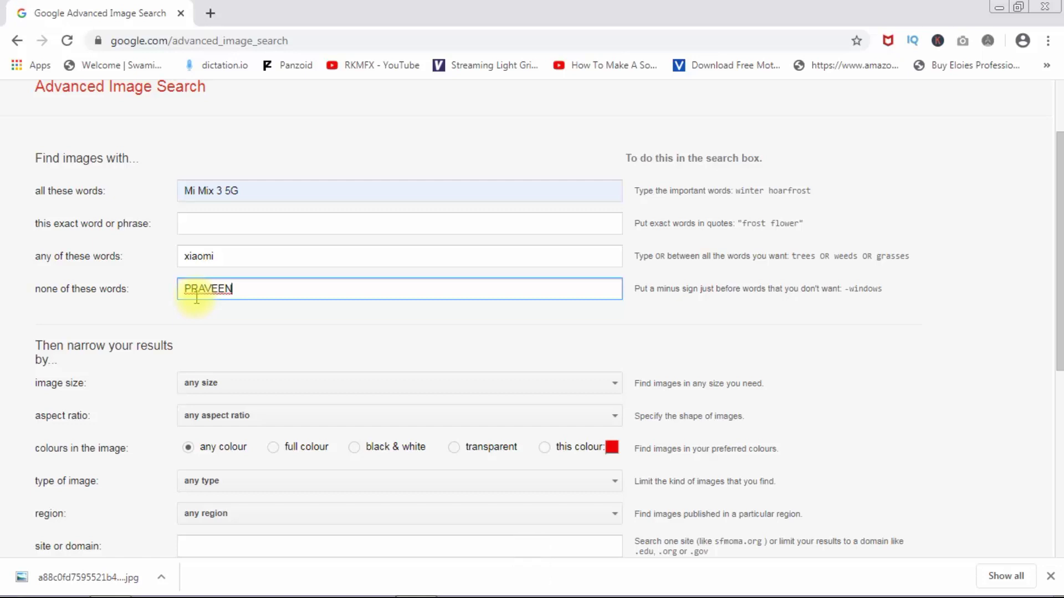
pyautogui.doubleClick(209, 294)
pyautogui.click(252, 292)
pyautogui.press('BackSpace')
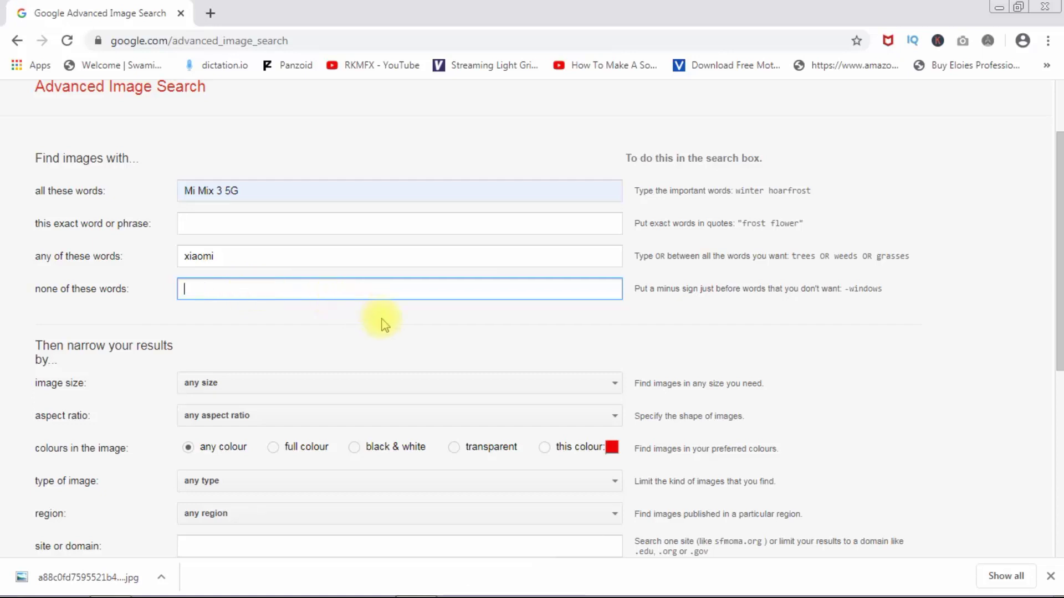
# Review the available image sizes and aspect ratios, keeping the ratio at any aspect ratio
pyautogui.click(1056, 209)
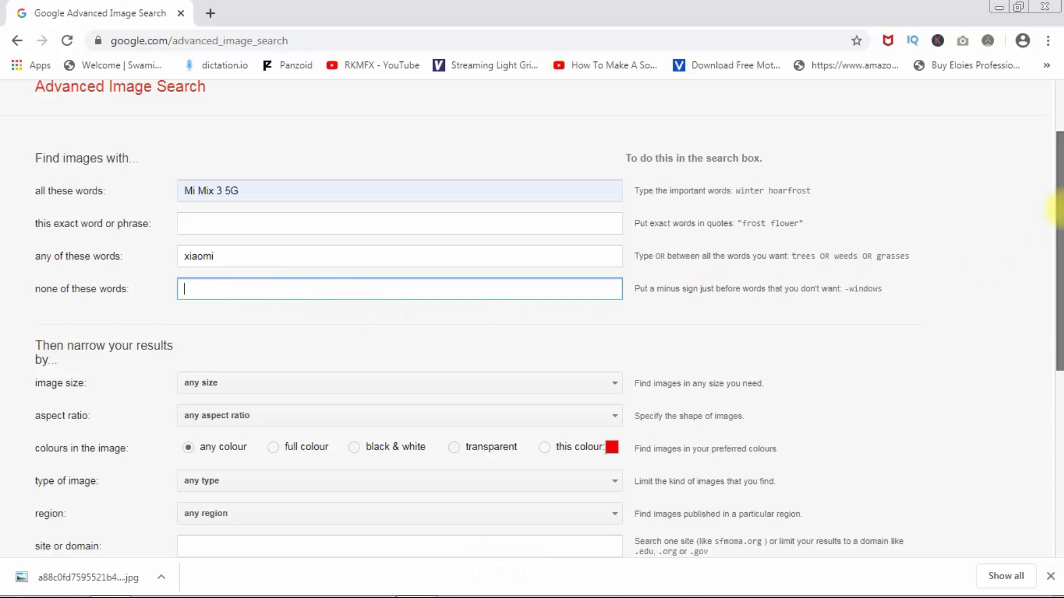
pyautogui.scroll(-2, 1055, 221)
pyautogui.click(352, 302)
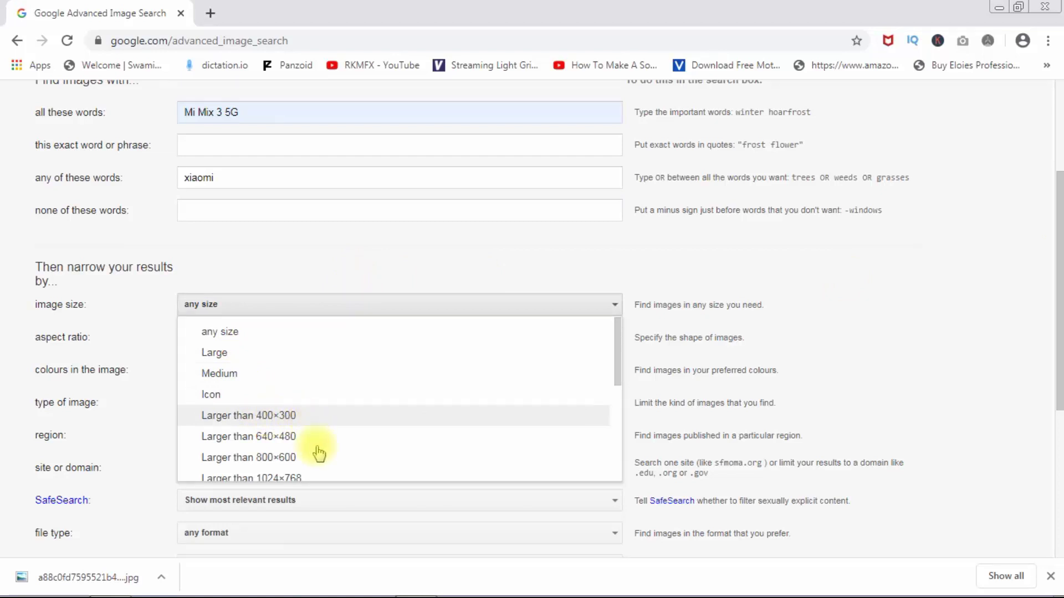
pyautogui.moveTo(616, 368); pyautogui.dragTo(617, 492)
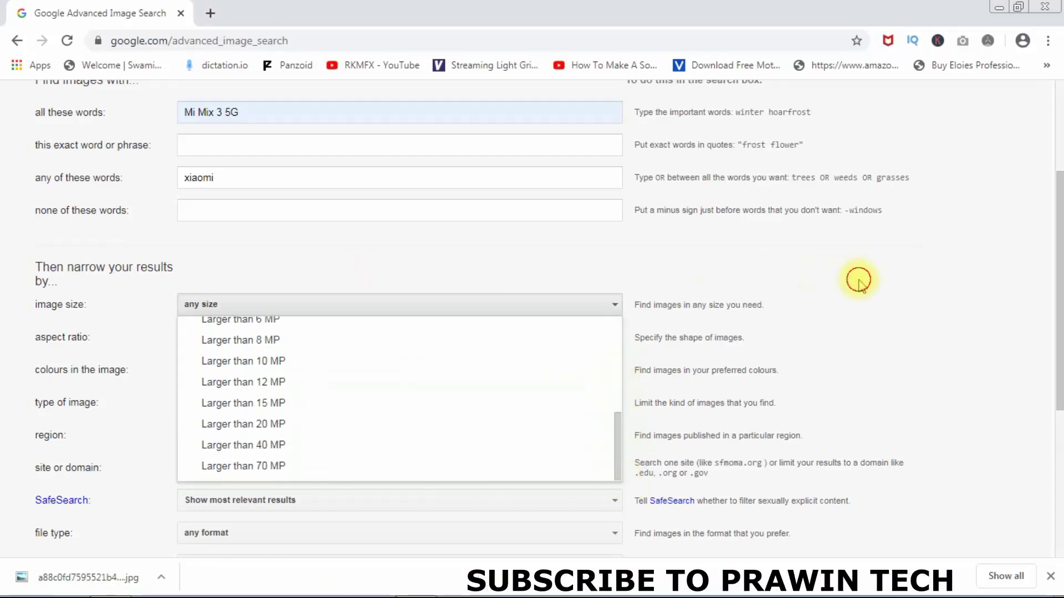
pyautogui.click(858, 280)
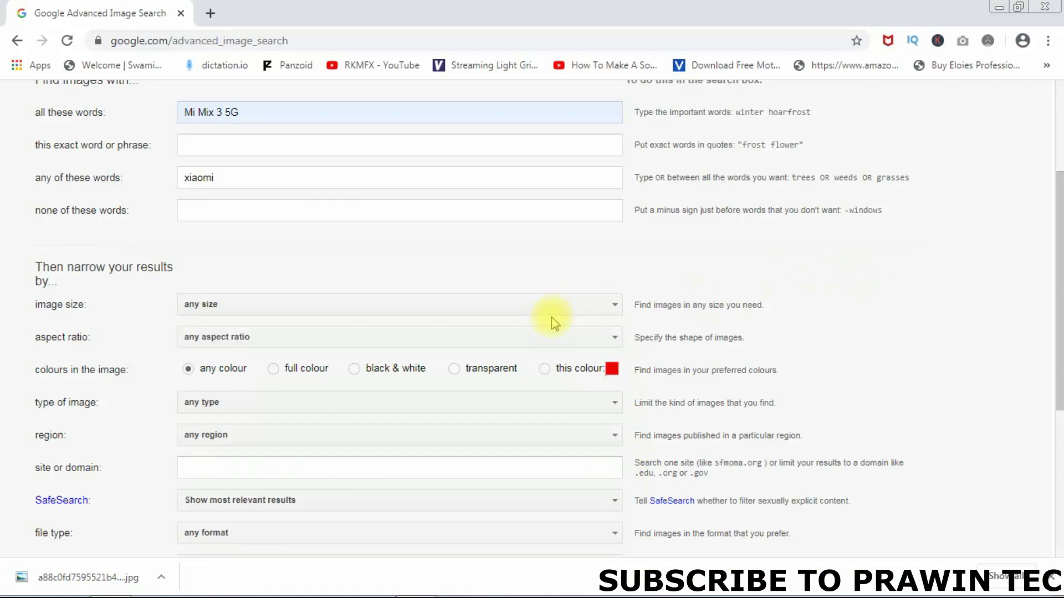
pyautogui.click(221, 344)
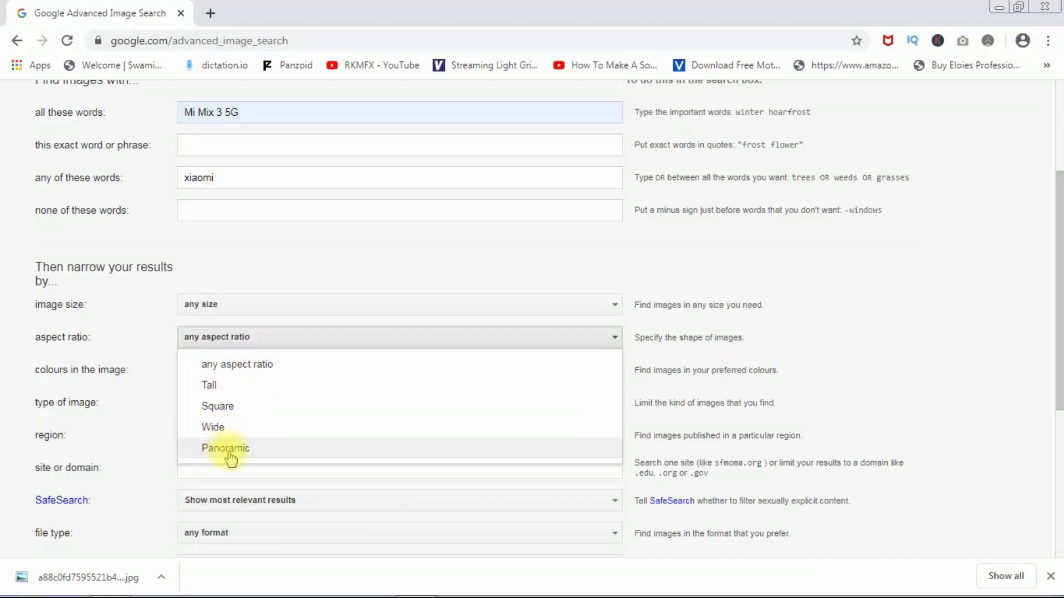
pyautogui.click(244, 365)
# Review the colour and image type filter choices without changing them
pyautogui.moveTo(1058, 321); pyautogui.dragTo(1058, 362)
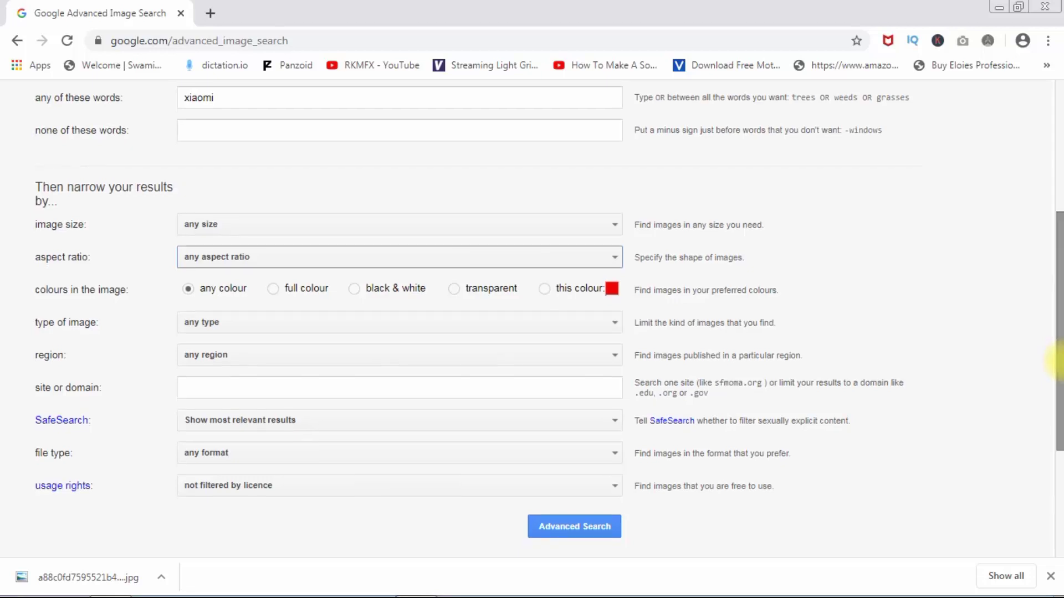
pyautogui.moveTo(1058, 361); pyautogui.dragTo(1057, 361)
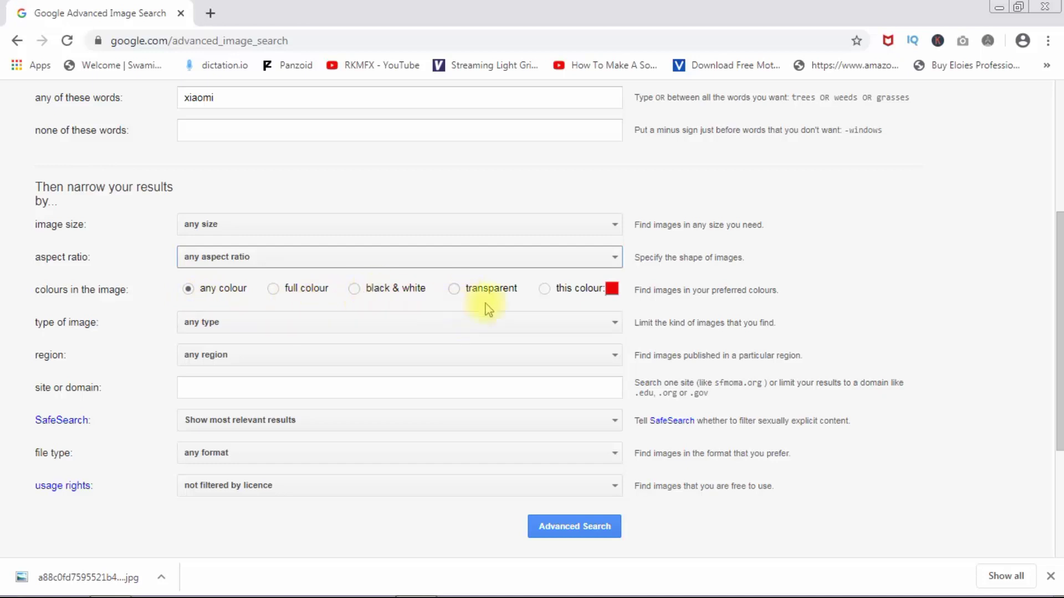
pyautogui.click(611, 291)
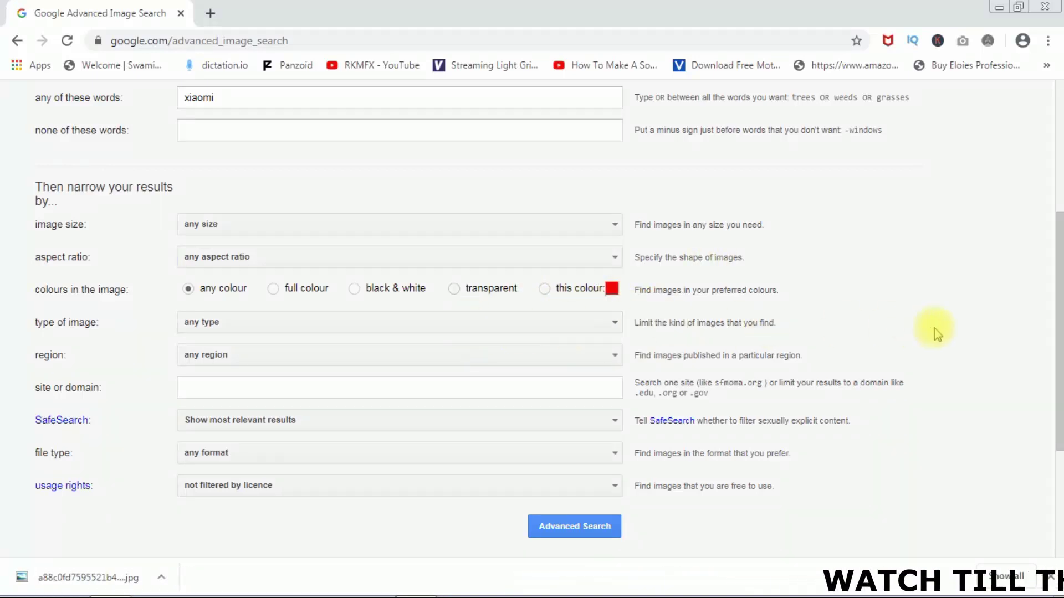
pyautogui.scroll(-3, 998, 311)
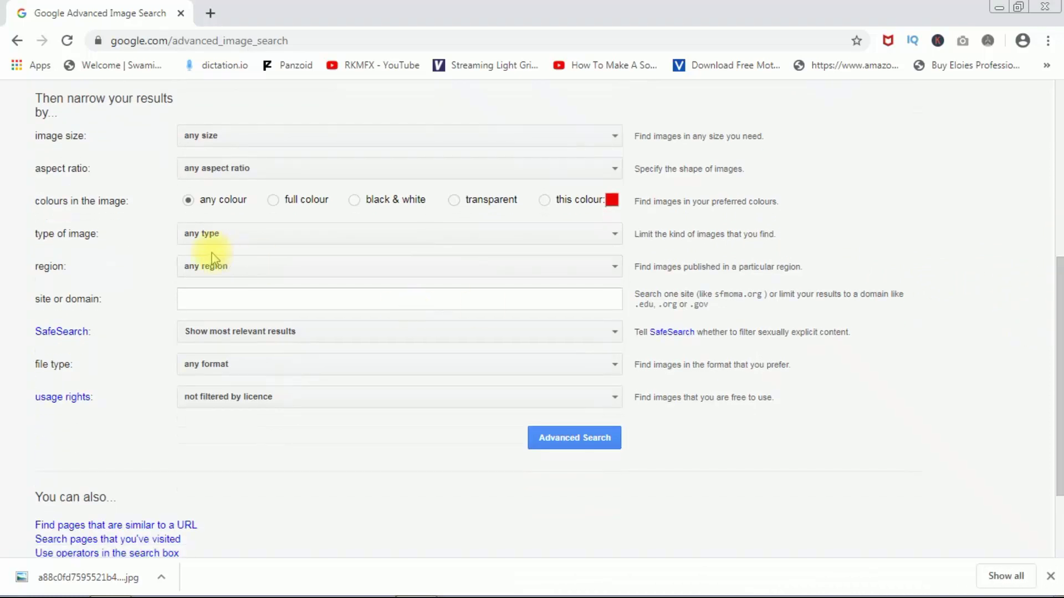
pyautogui.click(211, 237)
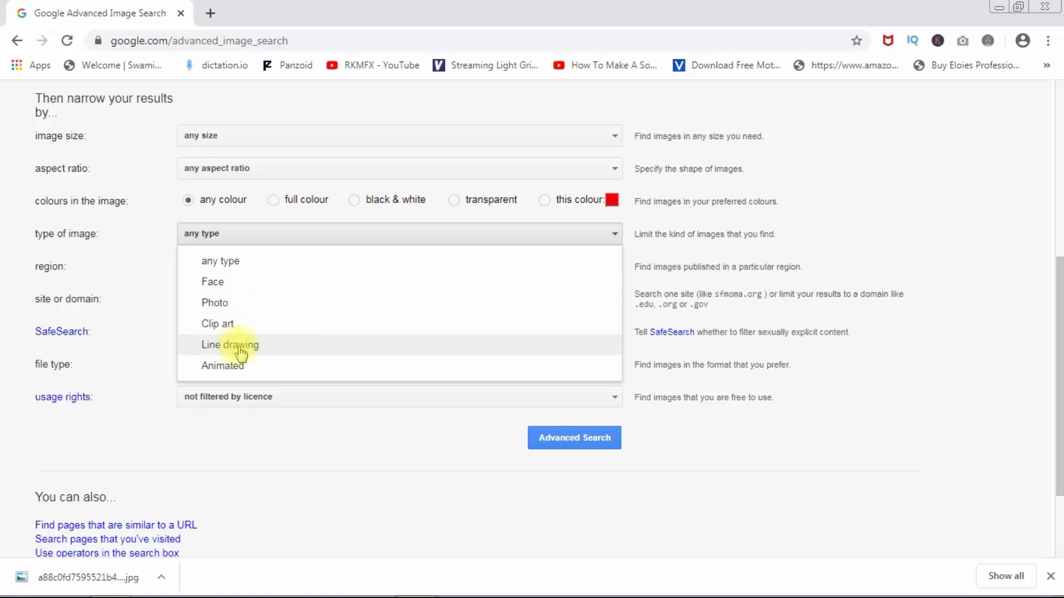
pyautogui.click(150, 283)
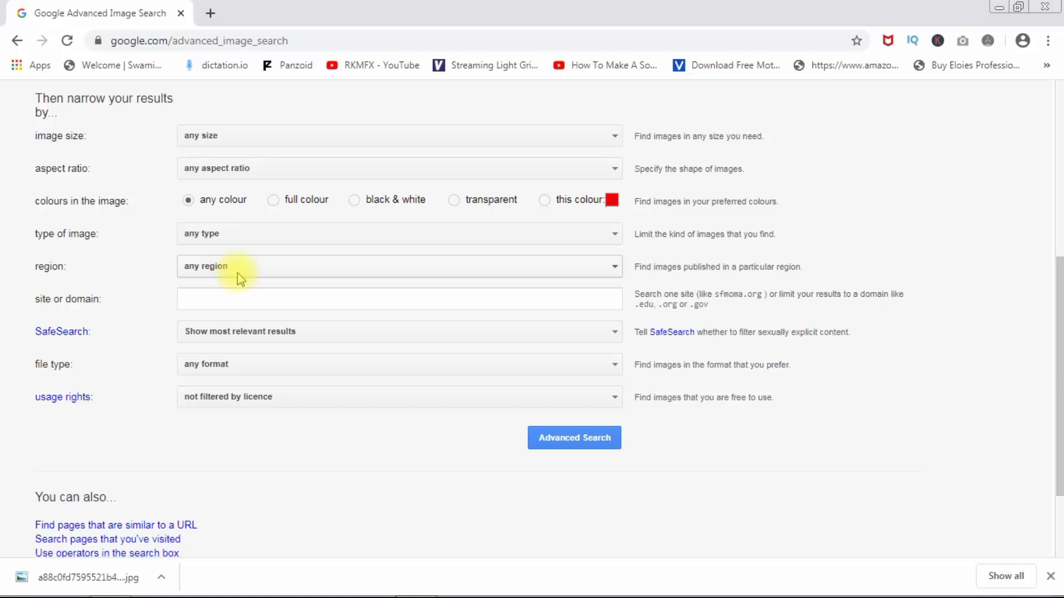
# Try the SafeSearch option Filter explicit results and return it to Show most relevant results
pyautogui.click(242, 336)
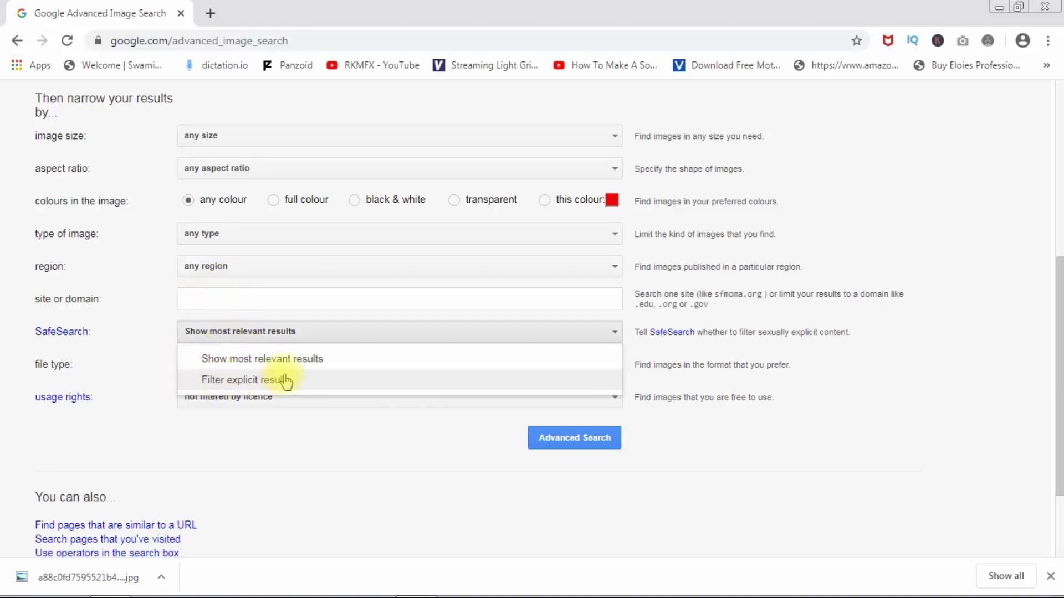
pyautogui.click(285, 358)
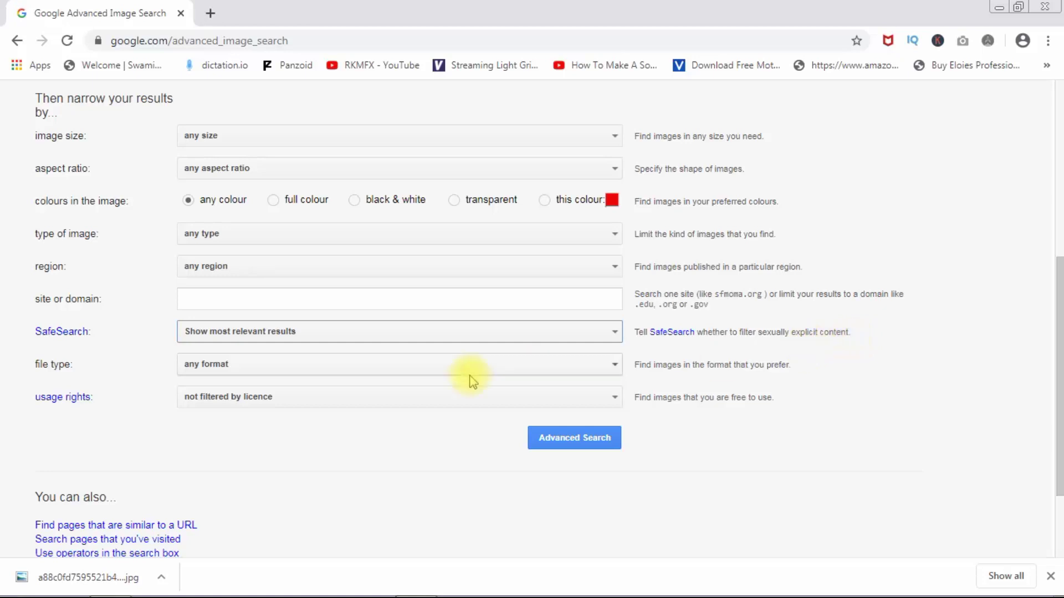
pyautogui.click(344, 336)
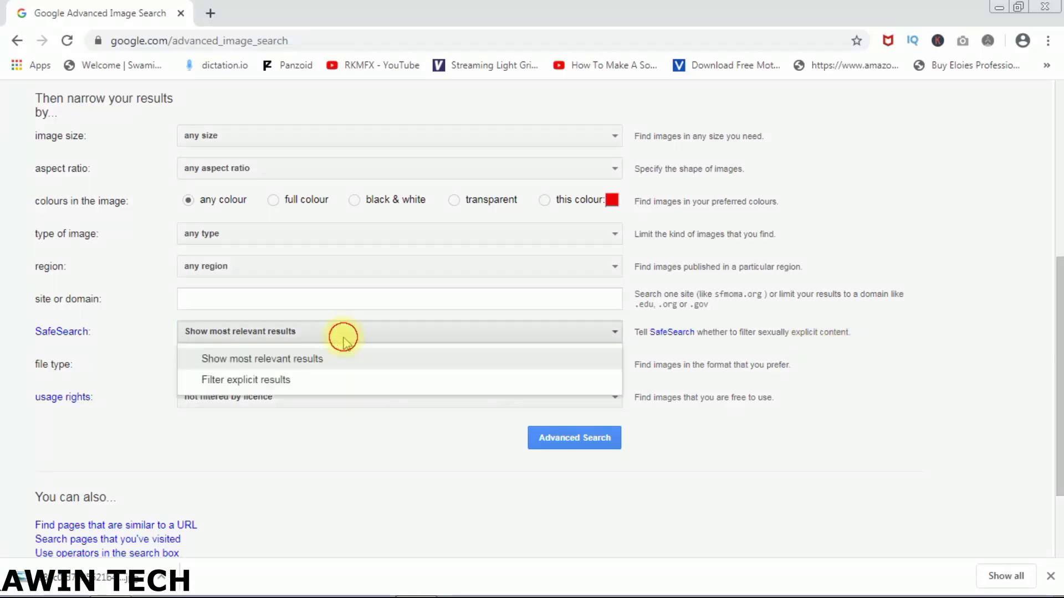
pyautogui.click(314, 380)
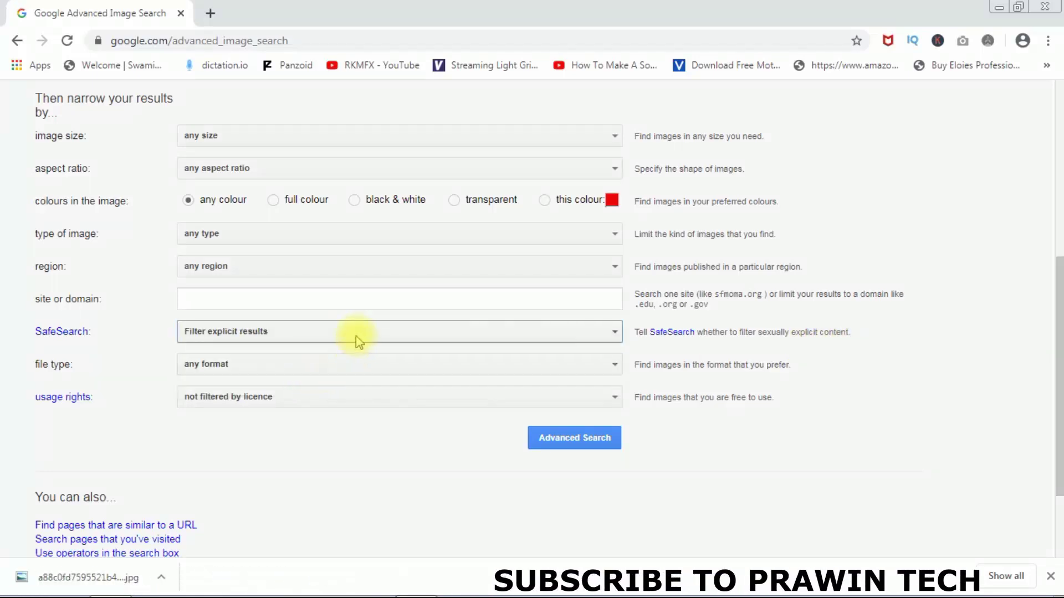
pyautogui.click(354, 336)
pyautogui.click(318, 361)
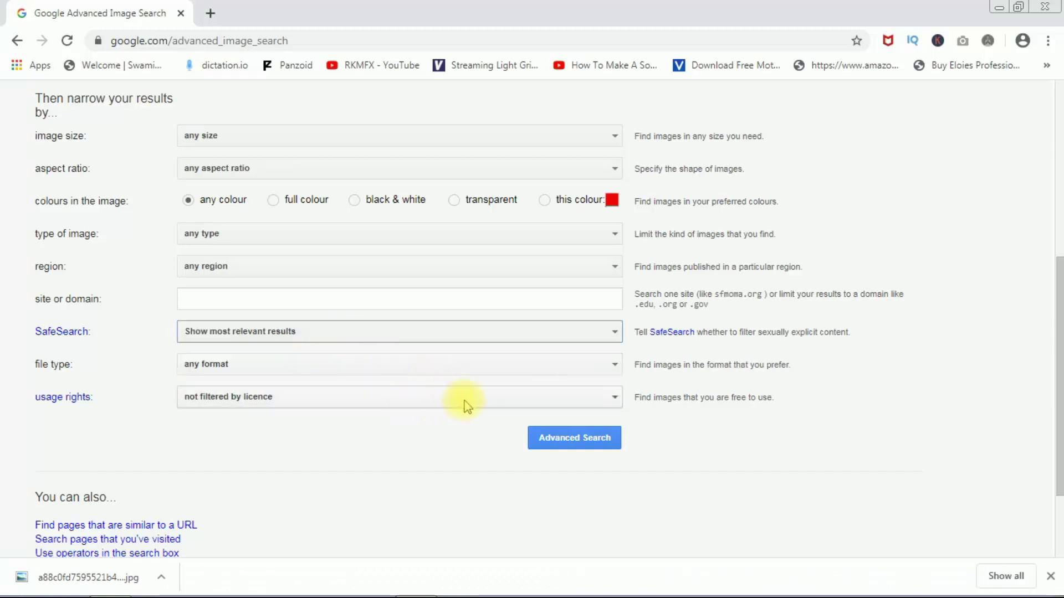
# Try the usage rights options free to use, share or modify, even commercially; free to use or share, even commercially; and free to use share or modify
pyautogui.scroll(-1, 466, 404)
pyautogui.click(241, 390)
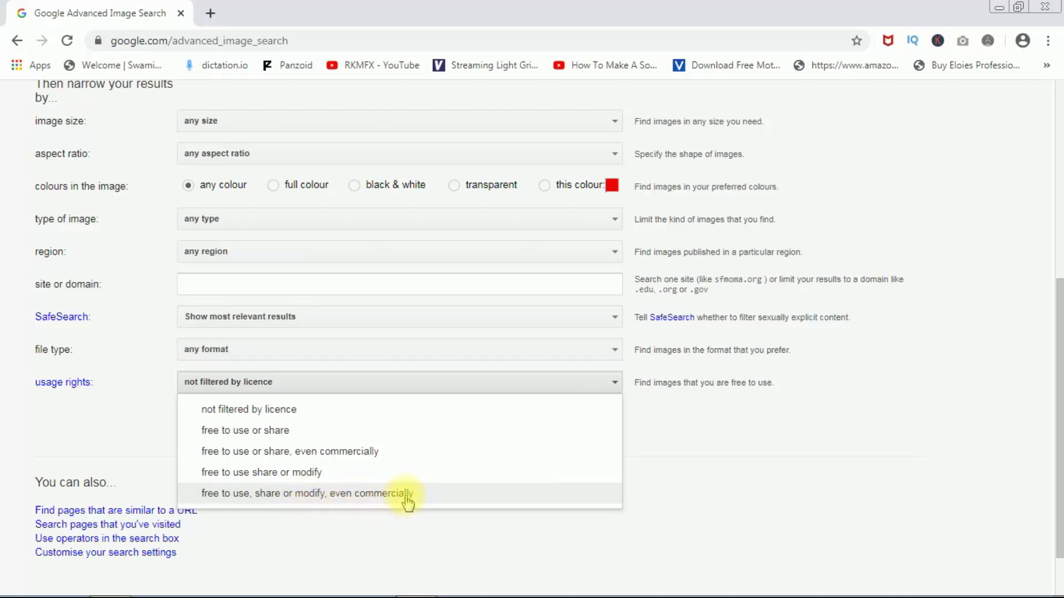
pyautogui.click(342, 494)
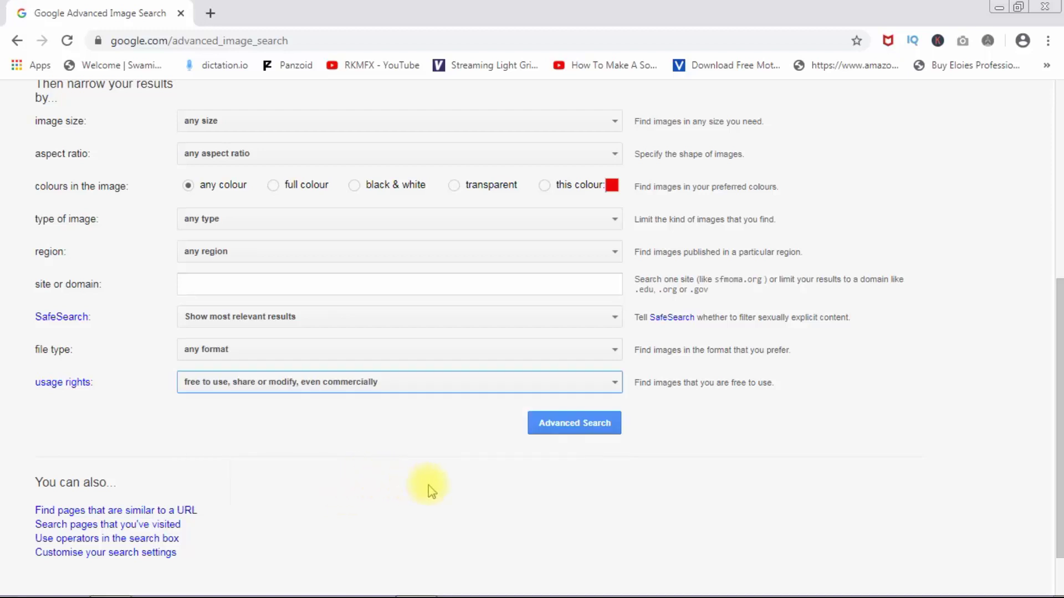
pyautogui.click(373, 381)
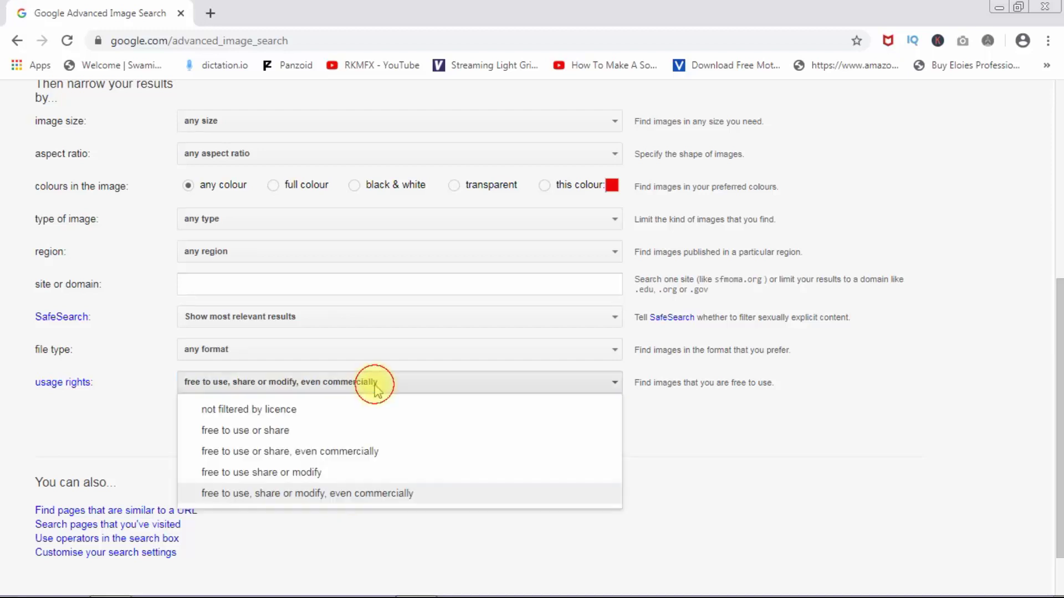
pyautogui.click(344, 452)
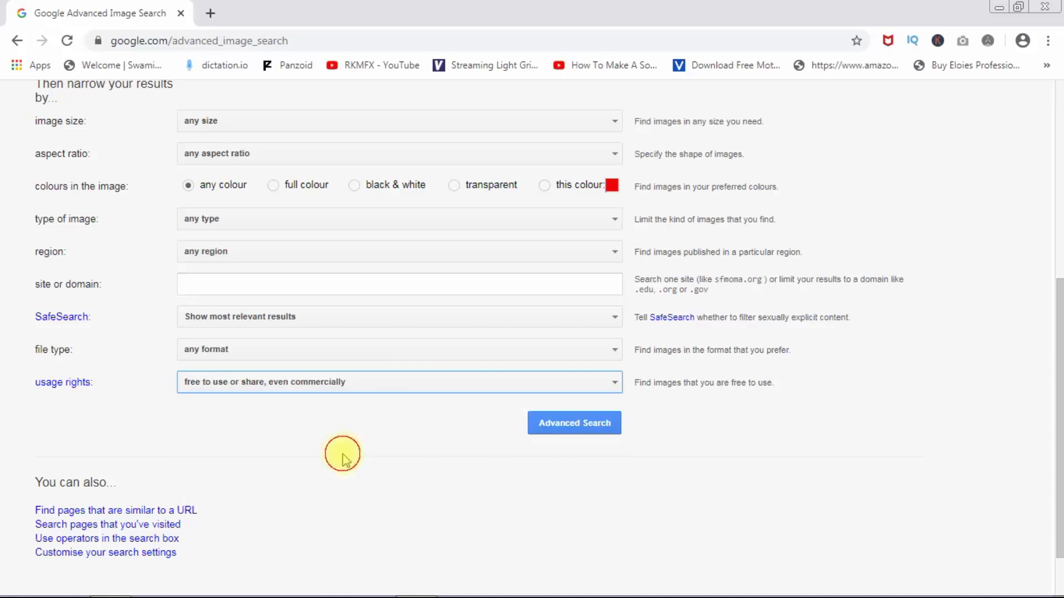
pyautogui.click(357, 383)
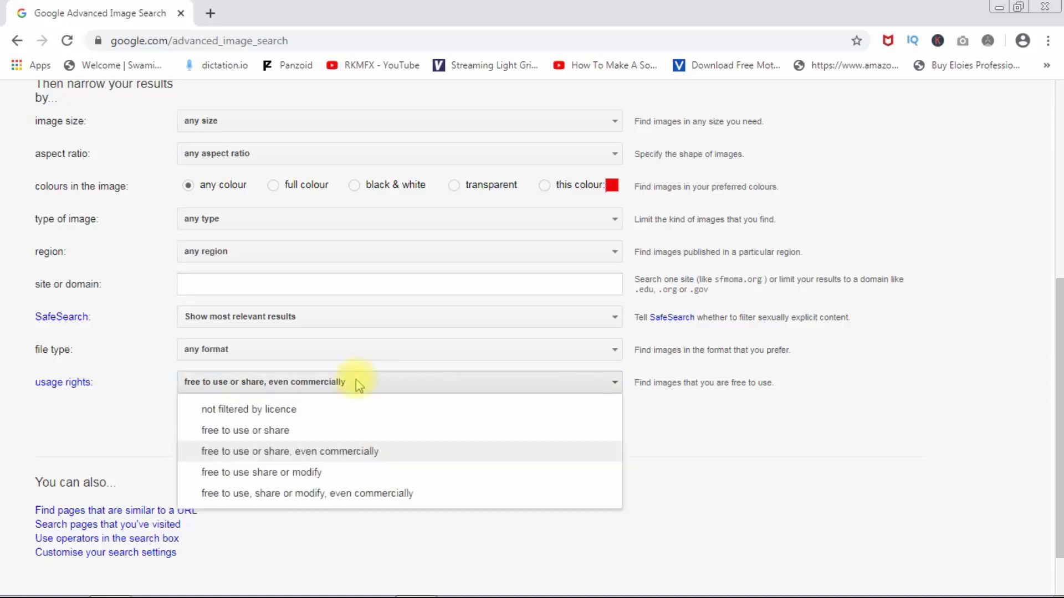
pyautogui.click(311, 473)
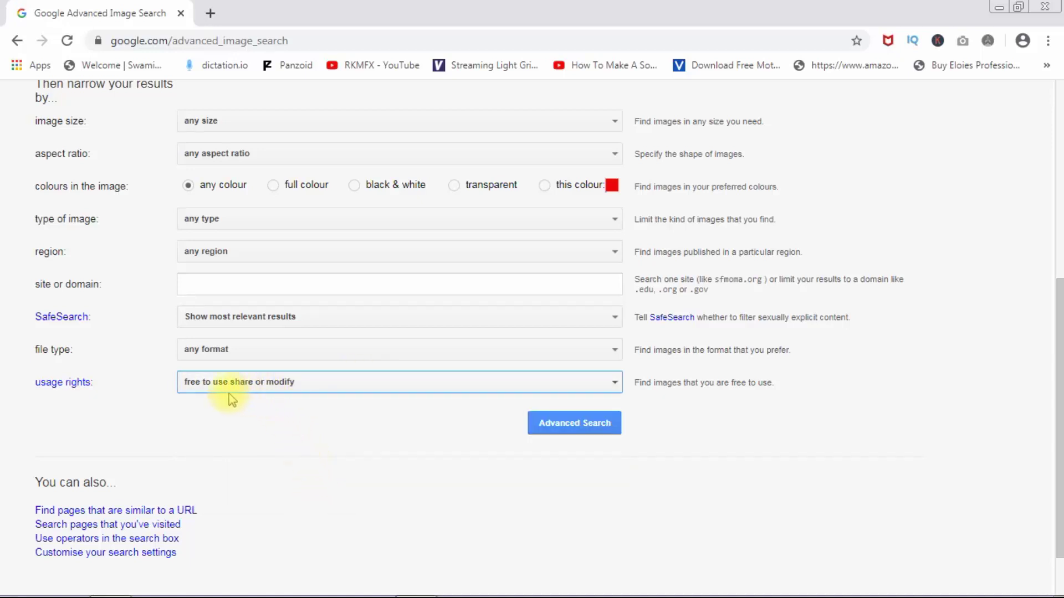
# Set the usage rights to free to use or share, even commercially, and run the advanced image search
pyautogui.click(313, 387)
pyautogui.click(284, 449)
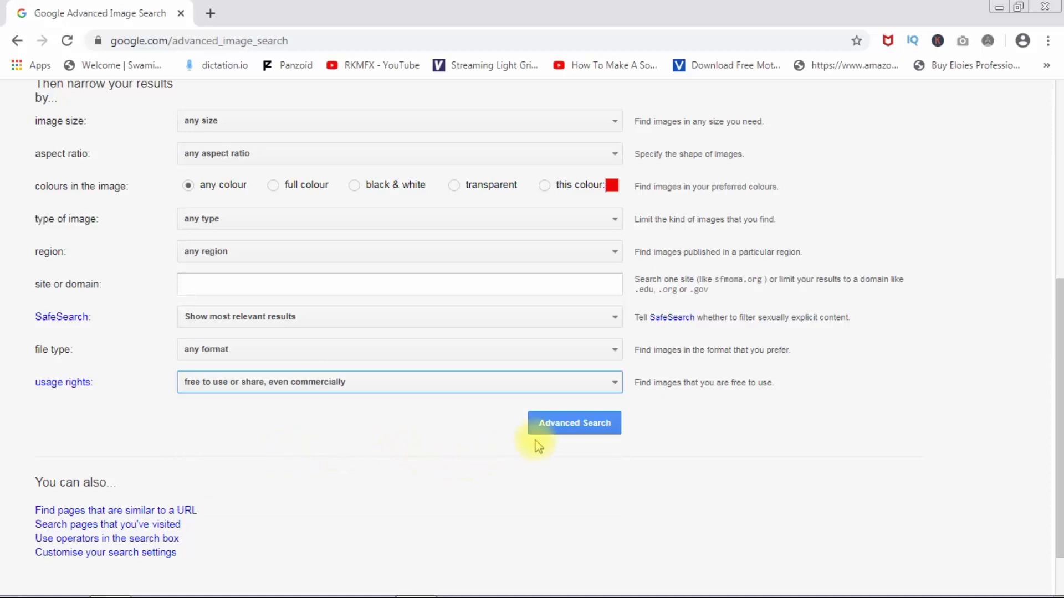
pyautogui.click(549, 430)
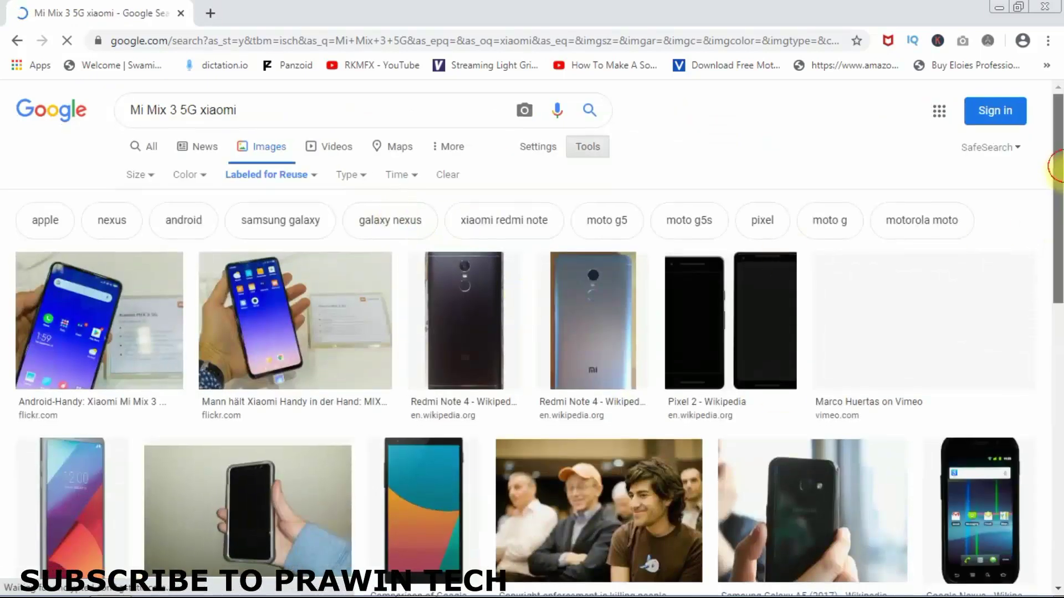
# Review the licence choices of the Labeled for Reuse filter on the image results page
pyautogui.moveTo(1055, 166)
pyautogui.mouseDown()
pyautogui.moveTo(1056, 266)
pyautogui.moveTo(1057, 150)
pyautogui.mouseUp()
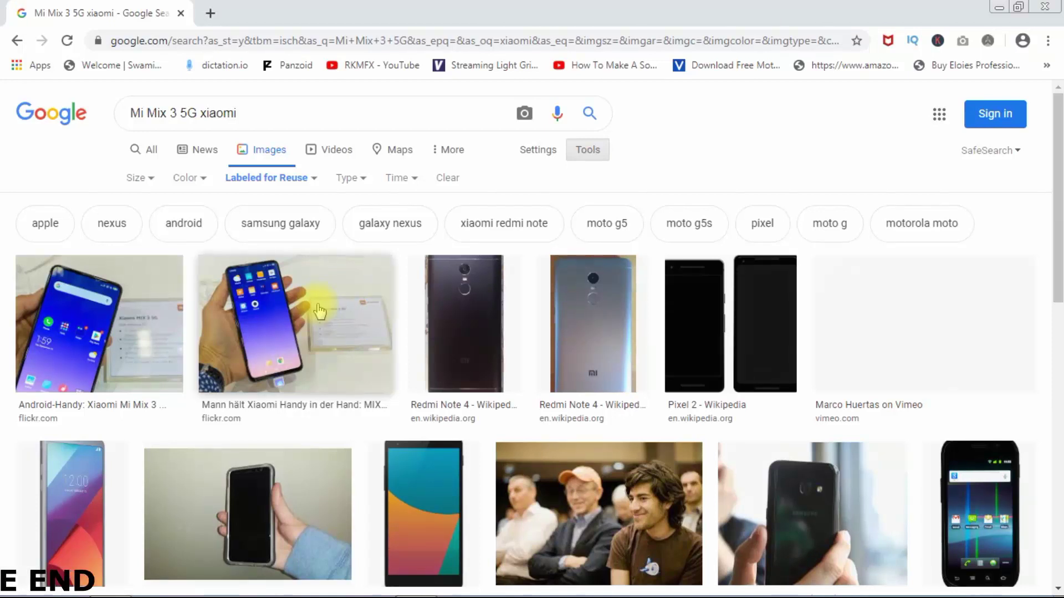
pyautogui.click(281, 178)
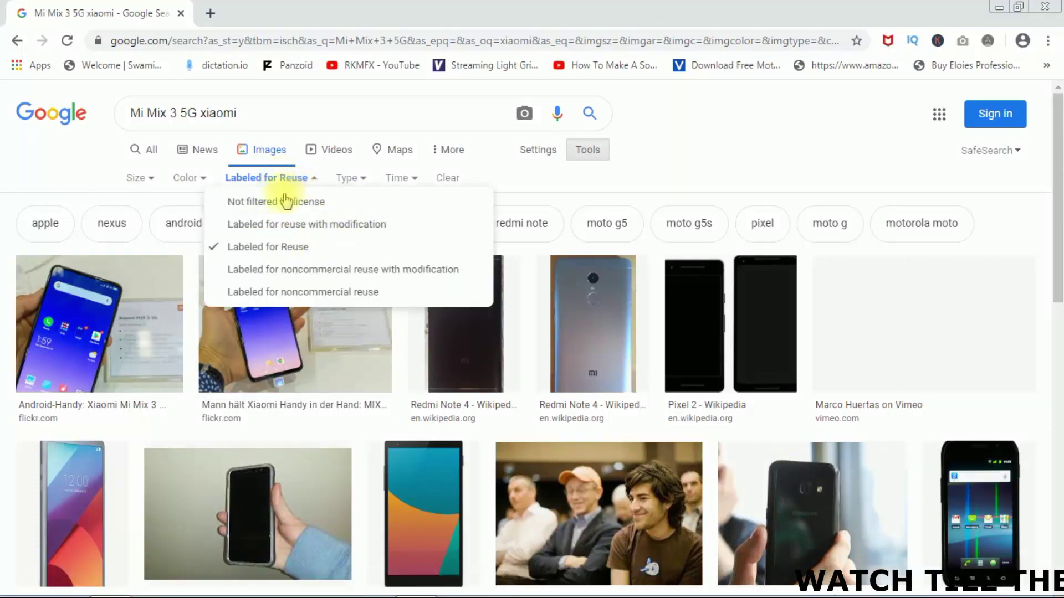
pyautogui.click(259, 120)
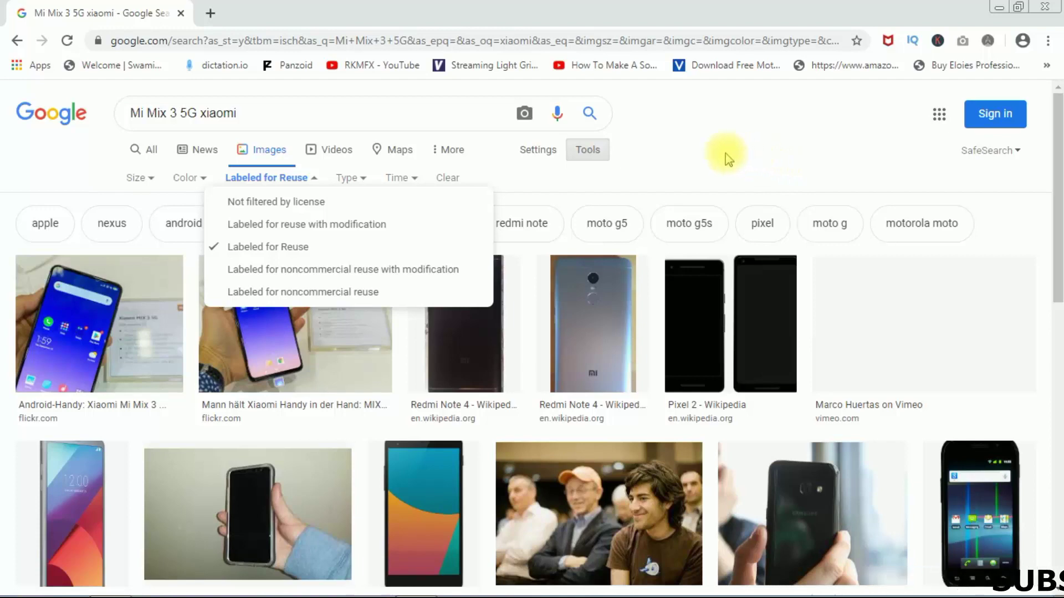
# Go back to the Advanced Image Search form to check the search words, and return to the image results
pyautogui.click(15, 43)
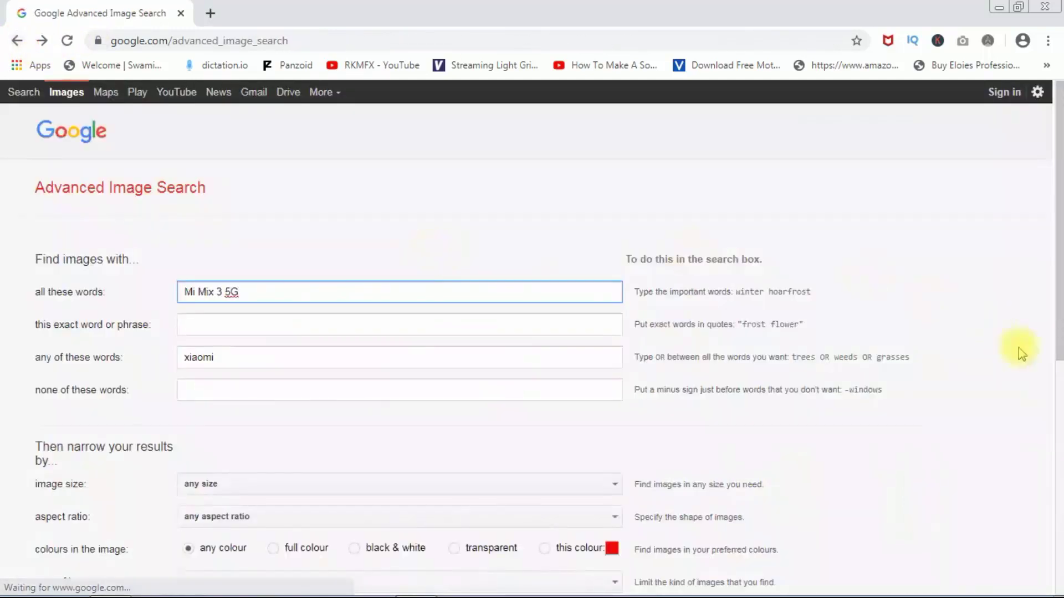
pyautogui.moveTo(1056, 340); pyautogui.dragTo(1053, 302)
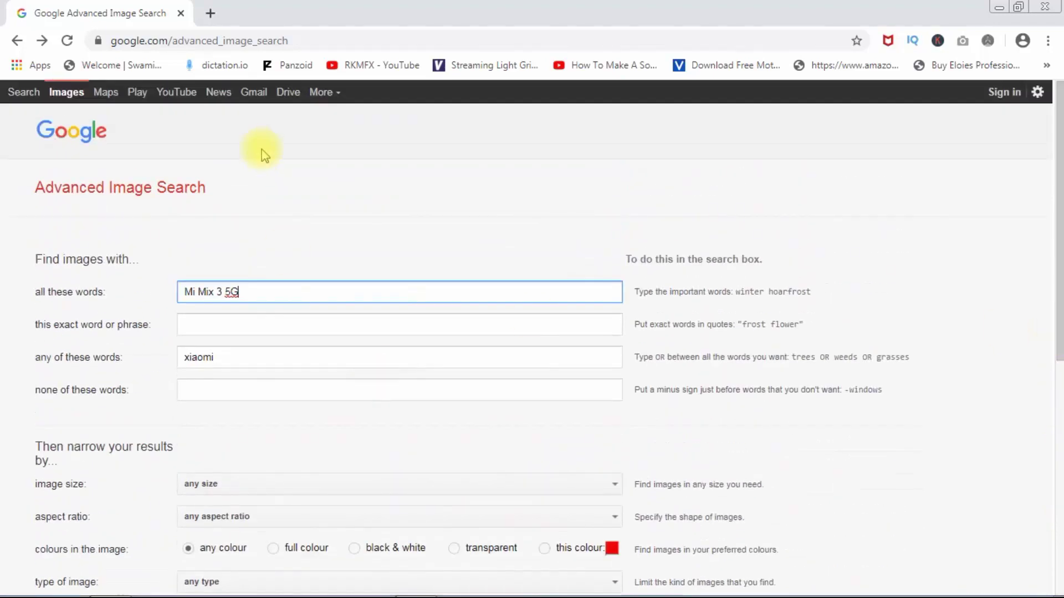
pyautogui.hotkey('alt', 'Right')
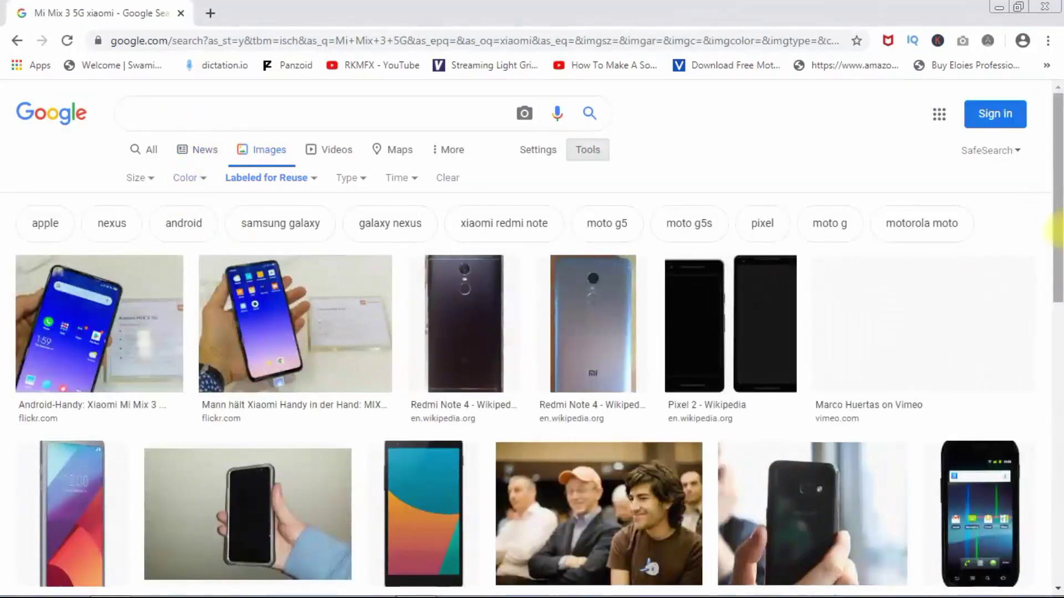
# Browse the reusable image results and preview the Flickr photo of a hand holding the Xiaomi Mix 3 5G
pyautogui.moveTo(1058, 231); pyautogui.dragTo(1055, 331)
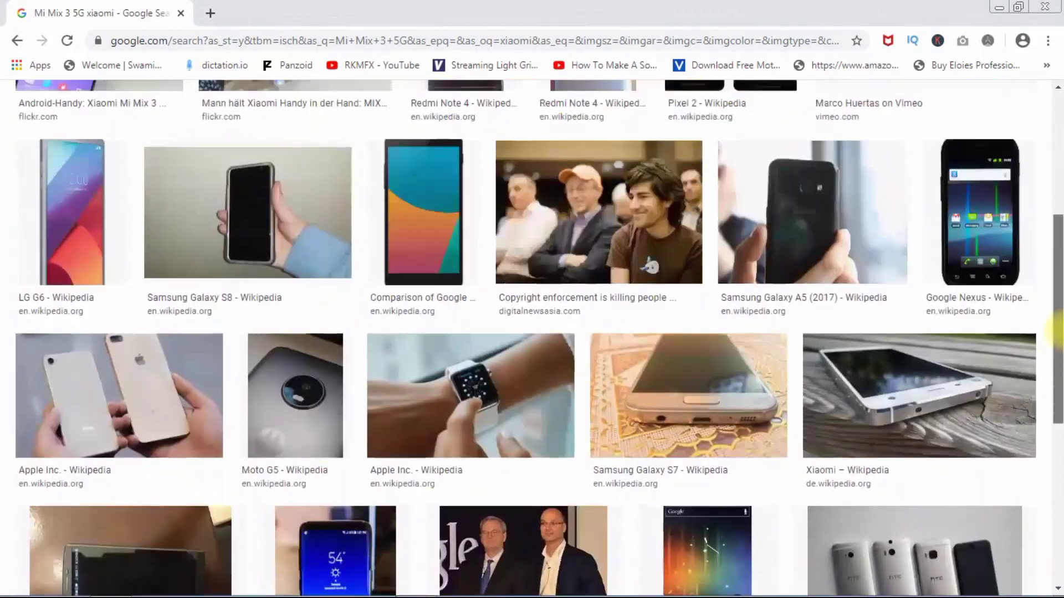
pyautogui.scroll(5, 520, 382)
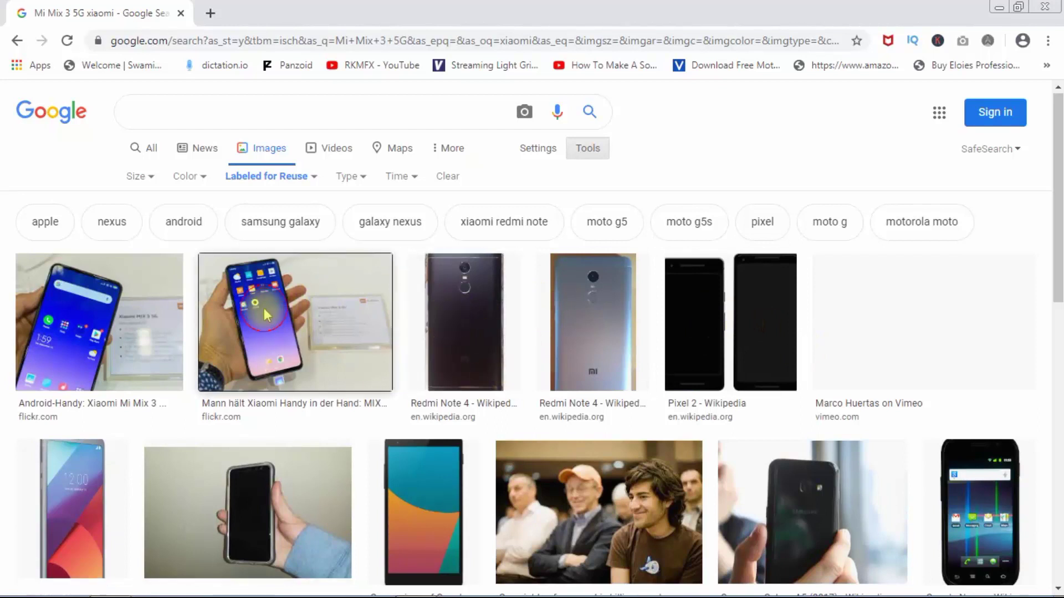
pyautogui.click(332, 292)
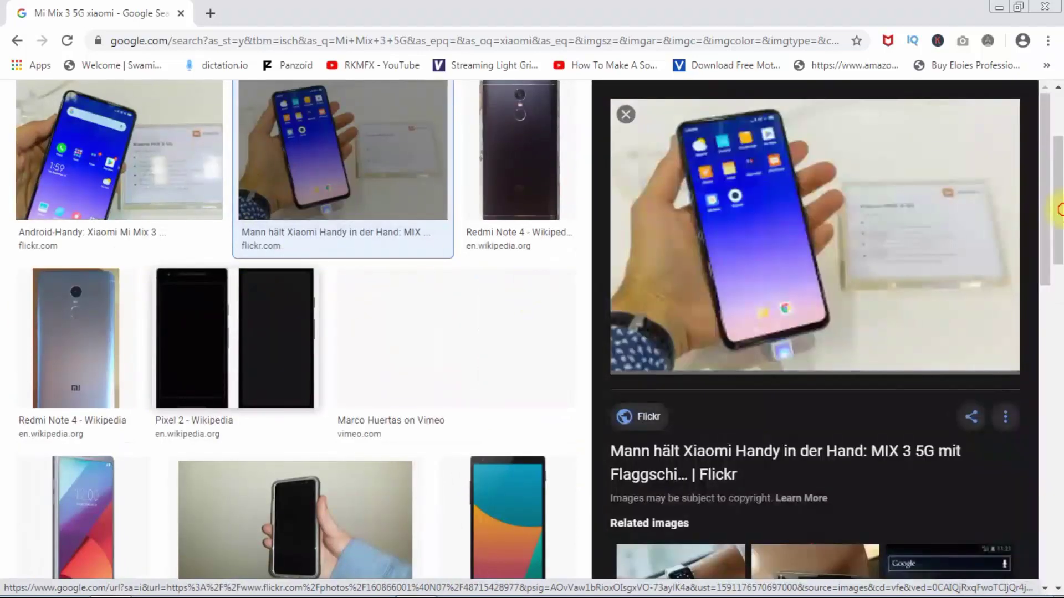
# Change the usage rights filter to Labeled for reuse with modification and browse the image results
pyautogui.moveTo(1059, 205); pyautogui.dragTo(1058, 163)
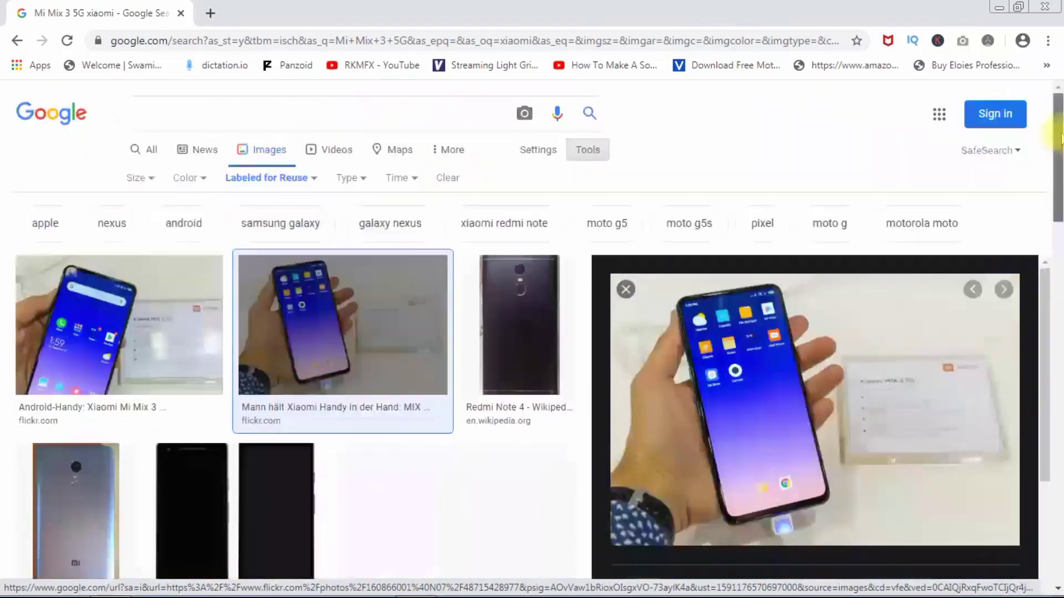
pyautogui.click(267, 180)
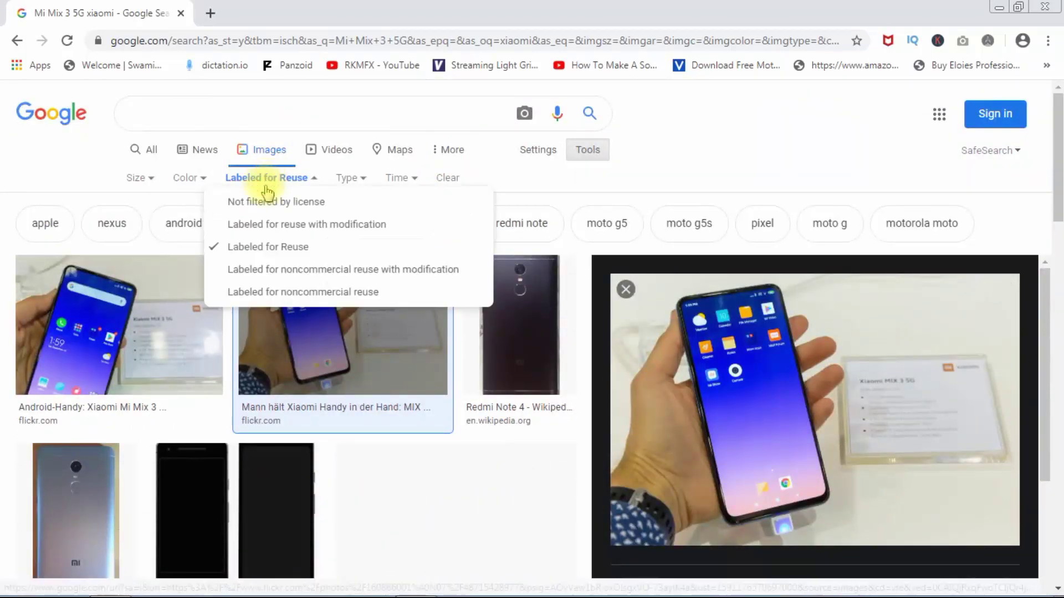
pyautogui.click(302, 227)
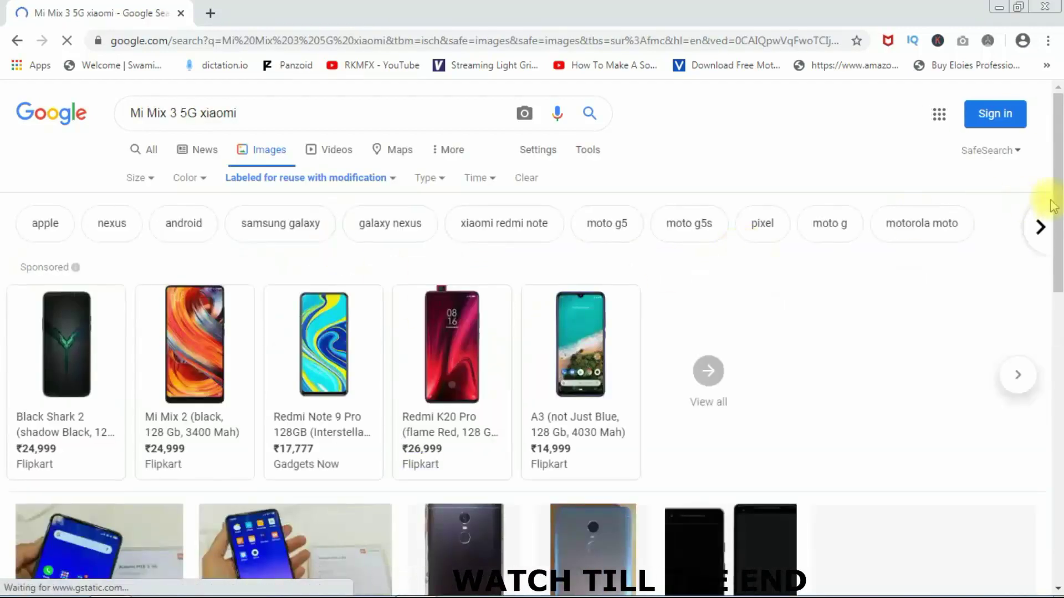
pyautogui.scroll(-5, 1052, 210)
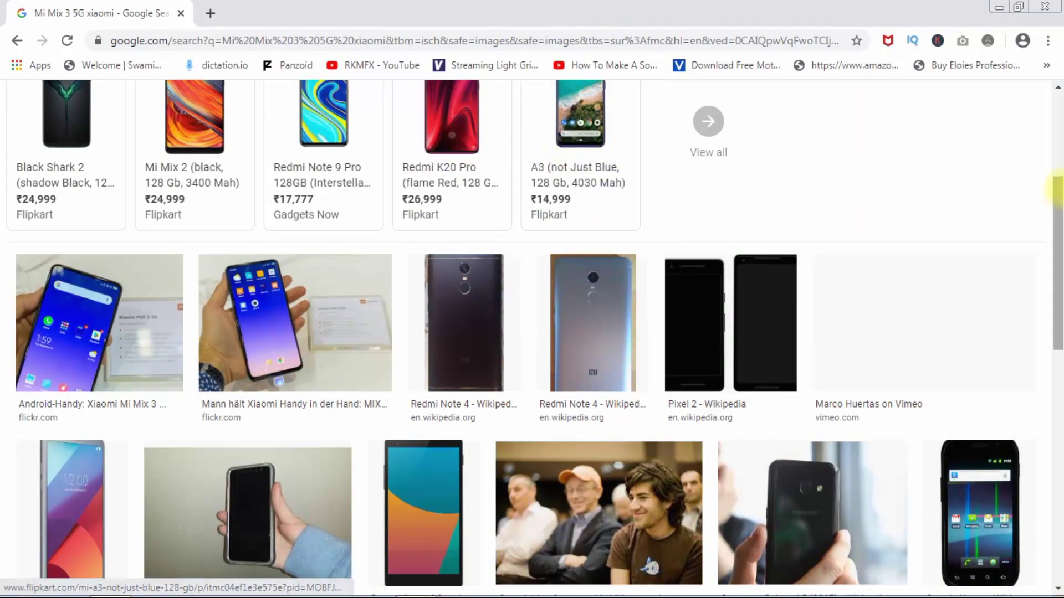
pyautogui.moveTo(1059, 188); pyautogui.dragTo(1059, 143)
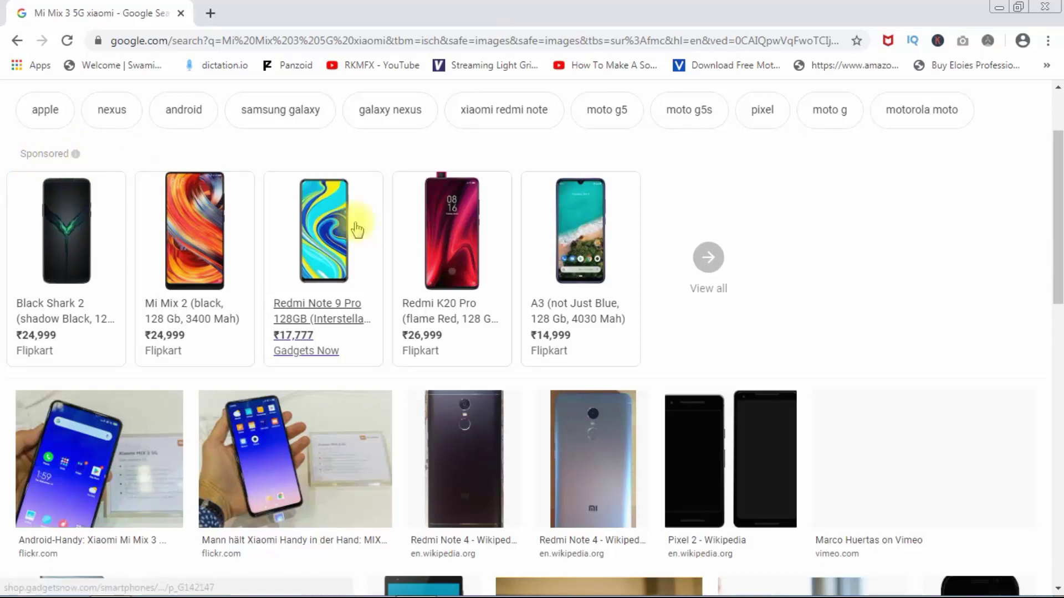
pyautogui.moveTo(1056, 263); pyautogui.dragTo(1056, 415)
pyautogui.moveTo(1054, 368); pyautogui.dragTo(1058, 173)
# Minimize the browser window and refresh the Windows desktop
pyautogui.click(998, 6)
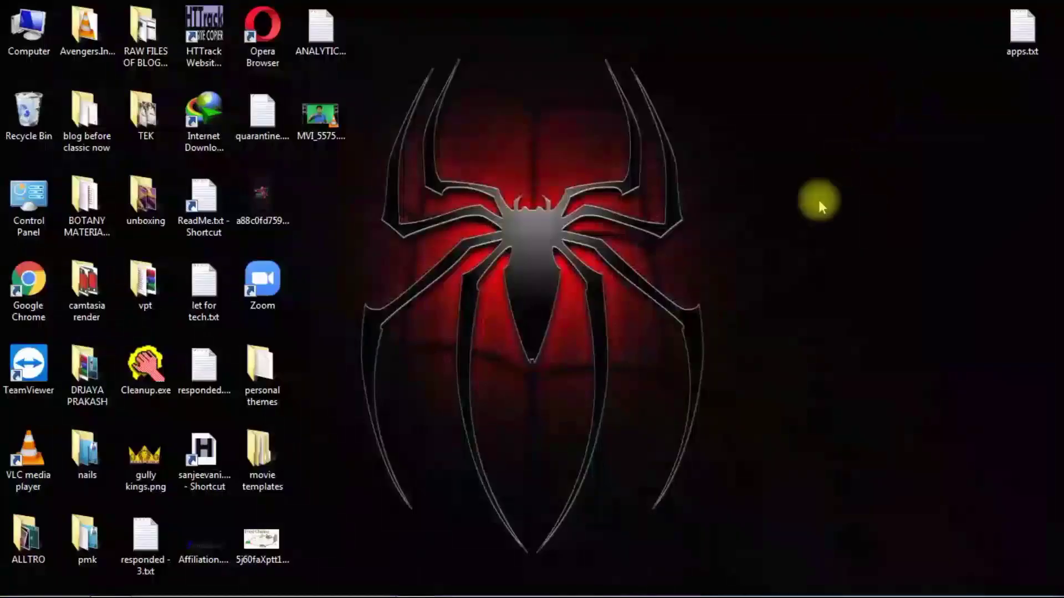
pyautogui.rightClick(802, 273)
pyautogui.click(831, 319)
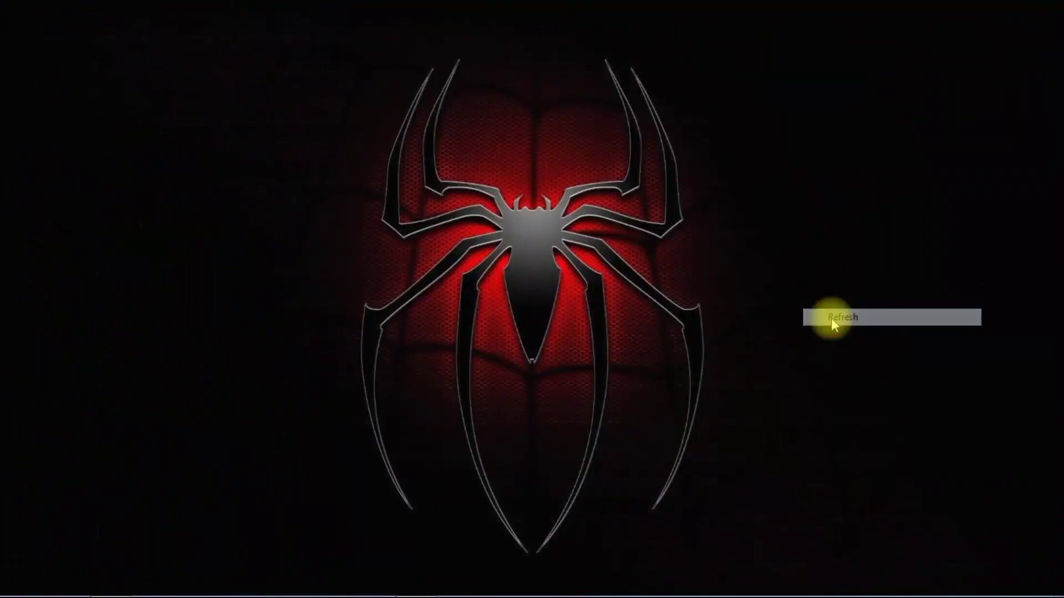